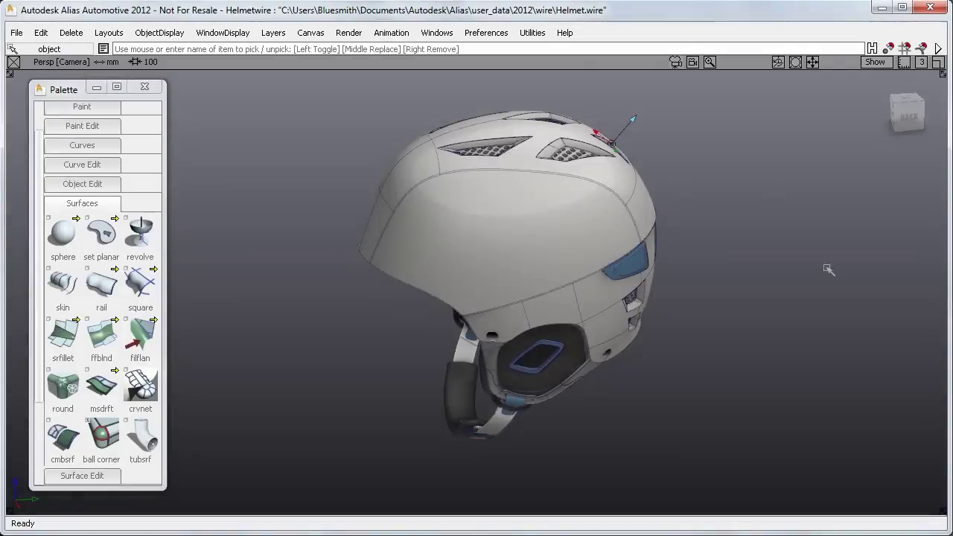
# Step: Isolate the two vented surfaces of the helmet's top shell by hiding all other geometry, and clear the selection
pyautogui.keyDown('alt'); pyautogui.keyDown('shift'); pyautogui.moveTo(828, 269); pyautogui.dragTo(628, 274); pyautogui.keyUp('shift'); pyautogui.keyUp('alt')
pyautogui.keyDown('alt'); pyautogui.keyDown('shift'); pyautogui.moveTo(630, 273); pyautogui.dragTo(563, 348, button='middle'); pyautogui.keyUp('shift'); pyautogui.keyUp('alt')
pyautogui.keyDown('alt'); pyautogui.keyDown('shift'); pyautogui.moveTo(563, 349); pyautogui.dragTo(600, 325, button='right'); pyautogui.keyUp('shift'); pyautogui.keyUp('alt')
pyautogui.keyDown('alt'); pyautogui.keyDown('shift'); pyautogui.moveTo(600, 325); pyautogui.dragTo(581, 391); pyautogui.keyUp('shift'); pyautogui.keyUp('alt')
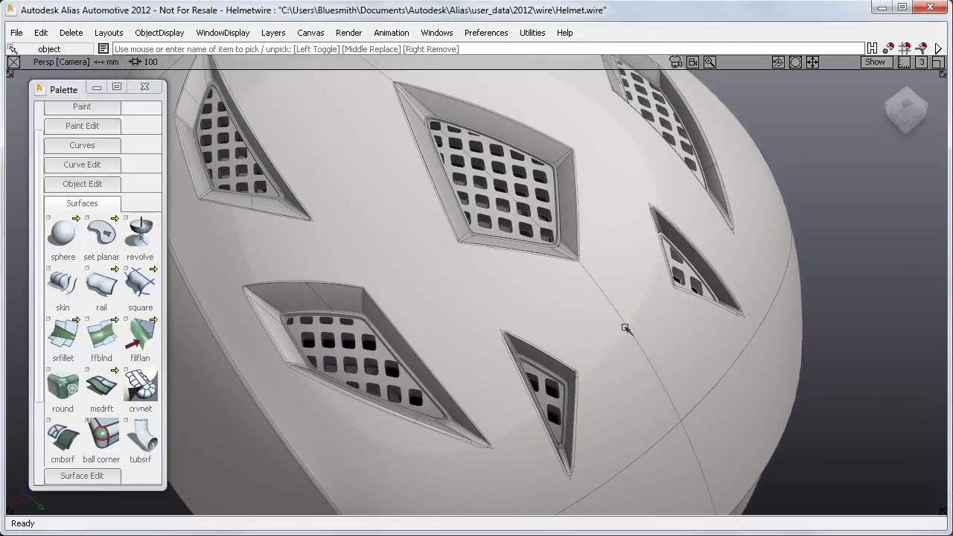
pyautogui.click(626, 323)
pyautogui.click(655, 353)
pyautogui.hotkey('alt', 'h')
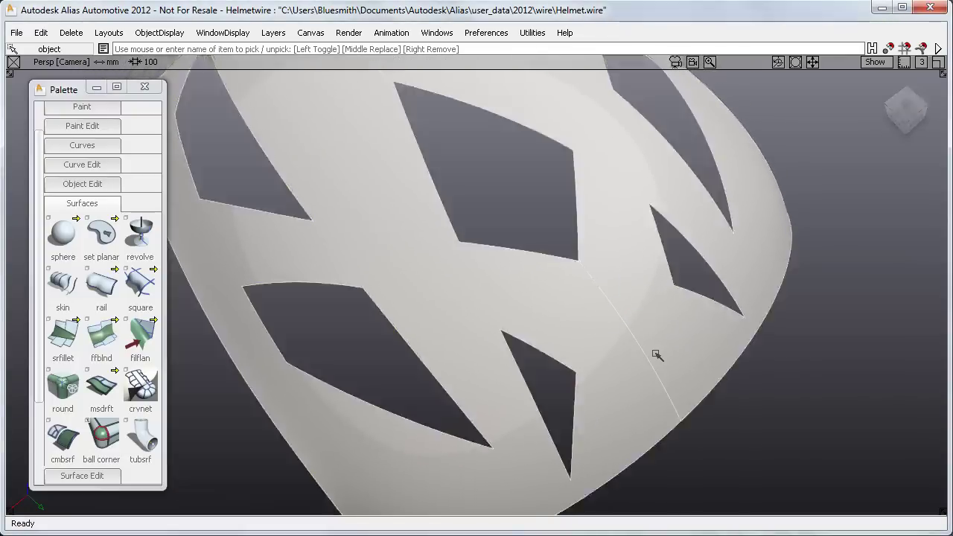
pyautogui.hotkey('shift', 'n')
pyautogui.keyDown('alt'); pyautogui.keyDown('shift'); pyautogui.moveTo(711, 378); pyautogui.dragTo(700, 381, button='right'); pyautogui.keyUp('shift'); pyautogui.keyUp('alt')
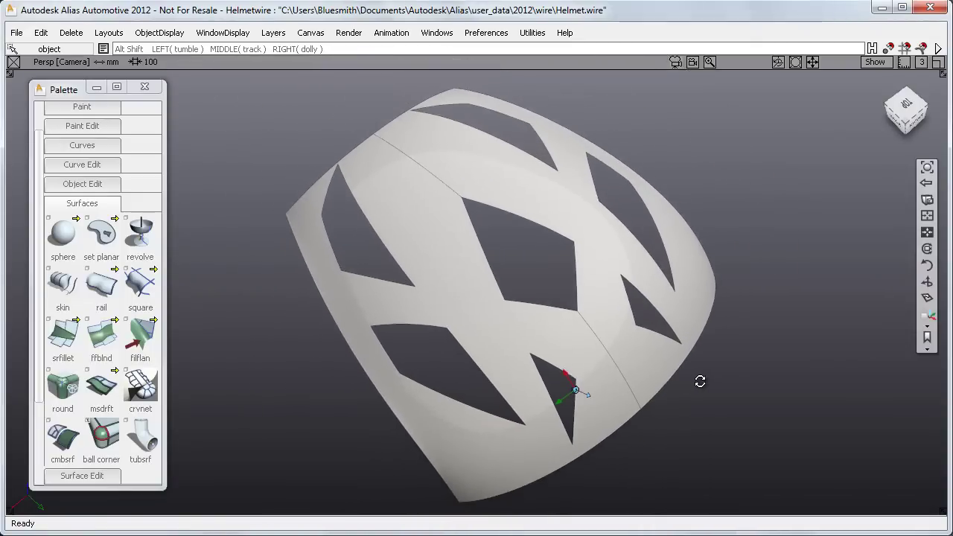
pyautogui.keyDown('alt'); pyautogui.keyDown('shift'); pyautogui.moveTo(700, 381); pyautogui.dragTo(303, 367); pyautogui.keyUp('shift'); pyautogui.keyUp('alt')
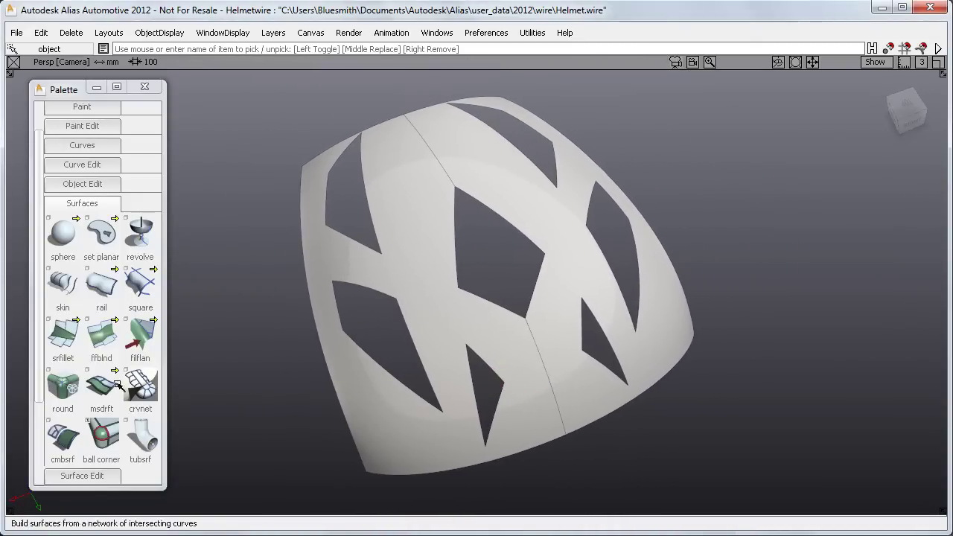
# Step: Build a multi-surface draft from the edges of one small triangular vent, using Draft type, angle 0, length 20 and the Z vector
pyautogui.doubleClick(101, 385)
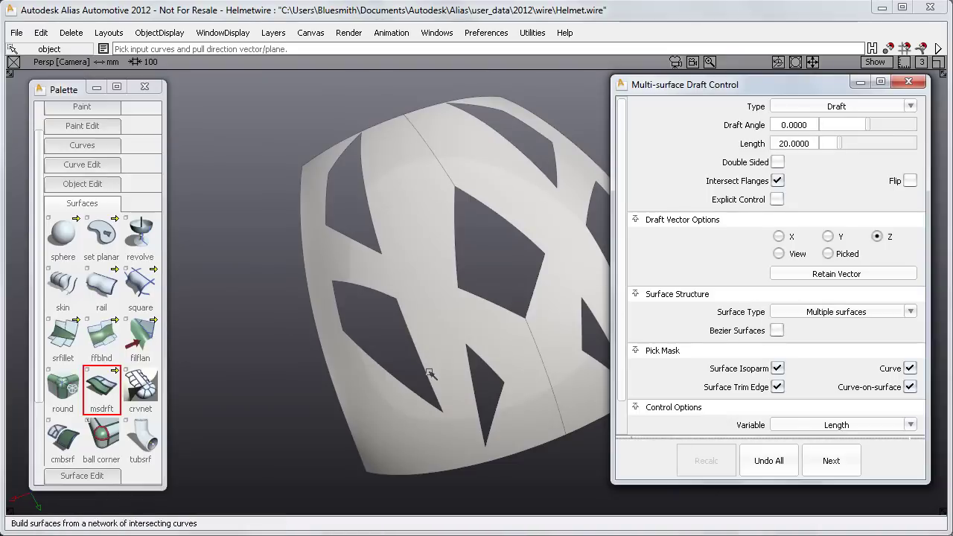
pyautogui.moveTo(453, 415); pyautogui.dragTo(524, 353)
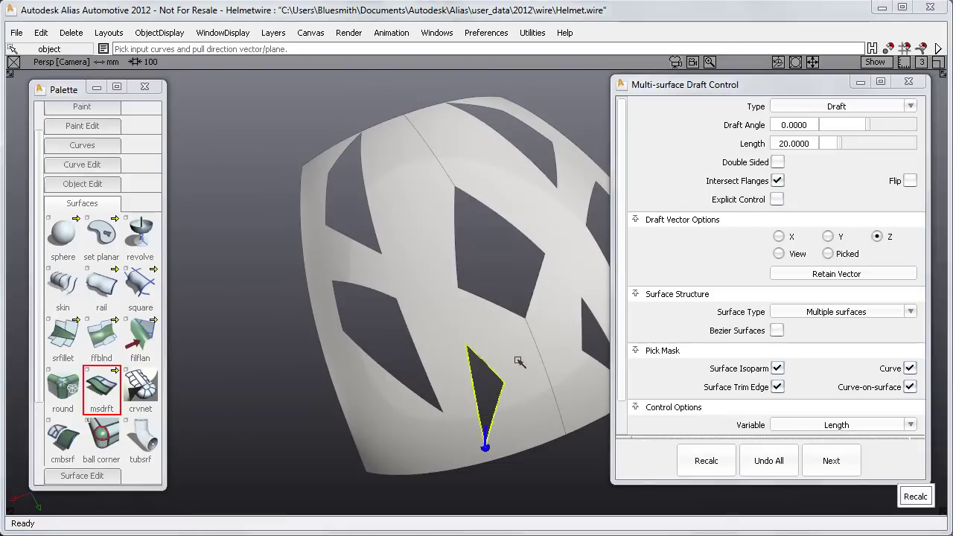
pyautogui.keyDown('alt'); pyautogui.keyDown('shift'); pyautogui.moveTo(419, 450); pyautogui.dragTo(388, 372); pyautogui.keyUp('shift'); pyautogui.keyUp('alt')
pyautogui.keyDown('alt'); pyautogui.keyDown('shift'); pyautogui.moveTo(388, 372); pyautogui.dragTo(456, 395, button='right'); pyautogui.keyUp('shift'); pyautogui.keyUp('alt')
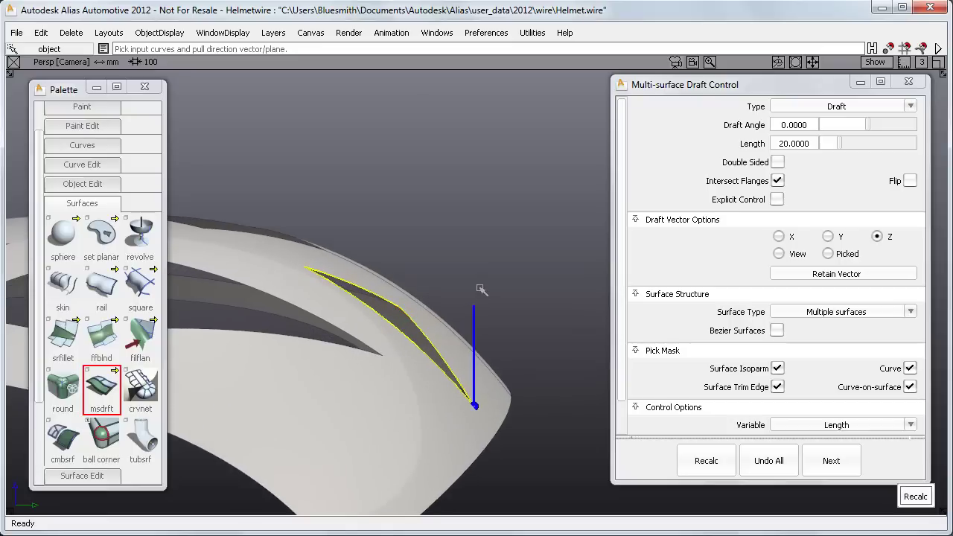
pyautogui.press('space')
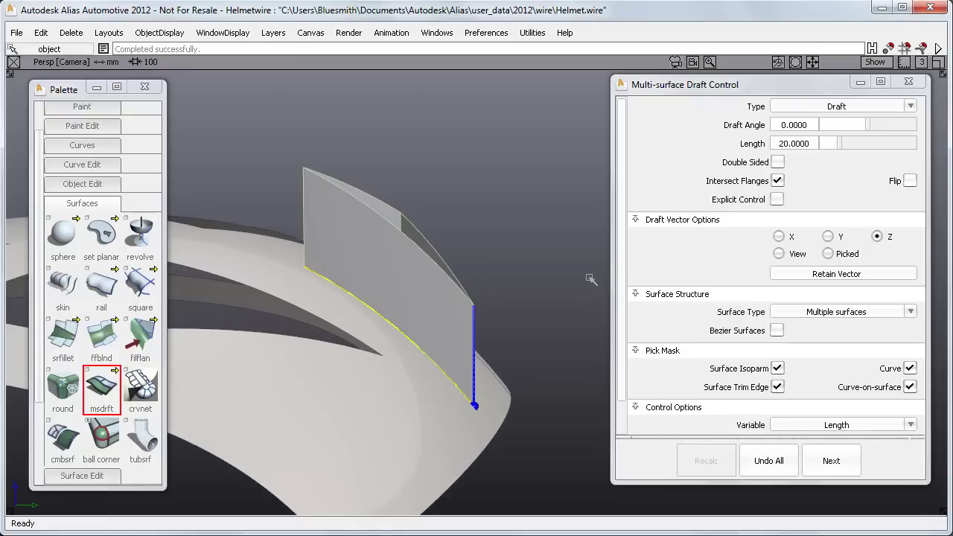
# Step: Try the Y and X draft vectors on the triangular vent's flange and return the vector to Z
pyautogui.click(828, 236)
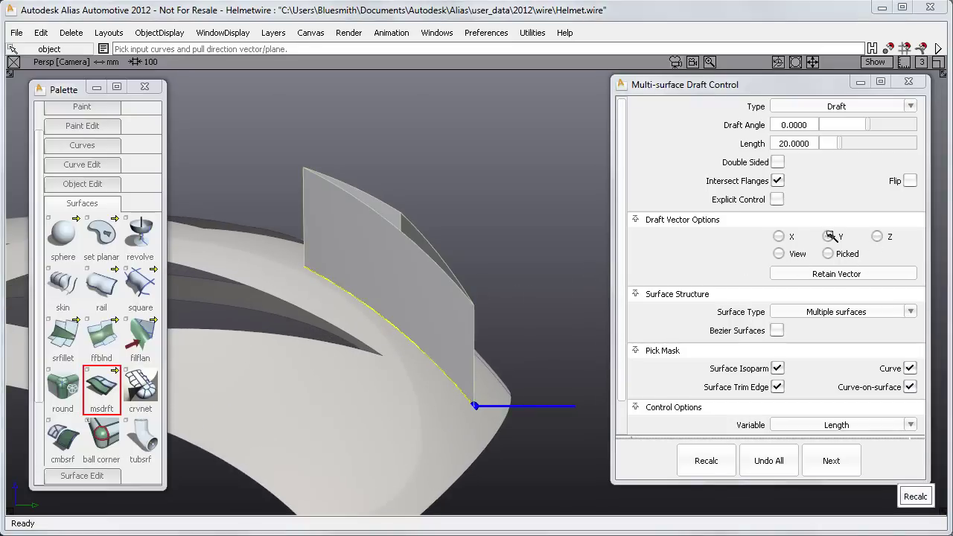
pyautogui.click(778, 236)
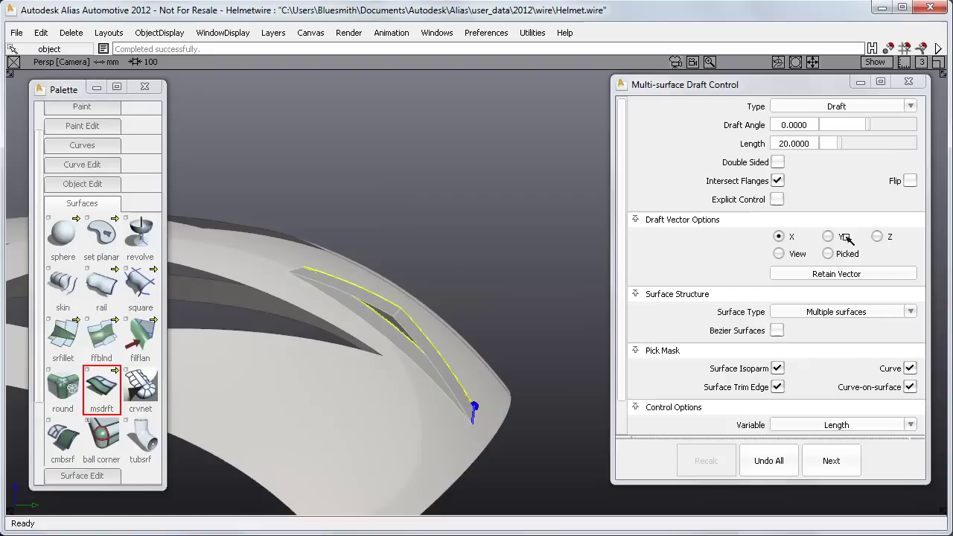
pyautogui.click(877, 236)
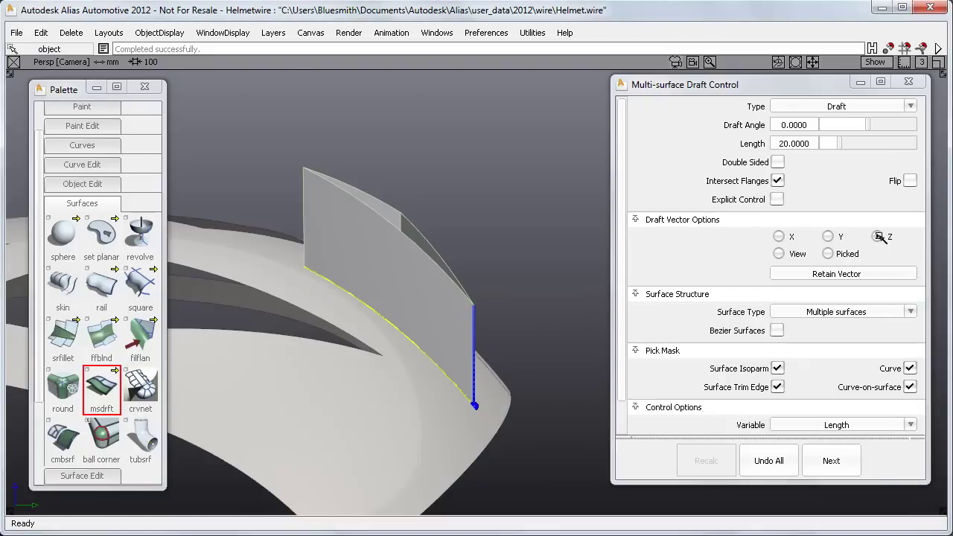
# Step: Switch the triangular vent's draft to the Normal type and set its length to 7
pyautogui.click(814, 106)
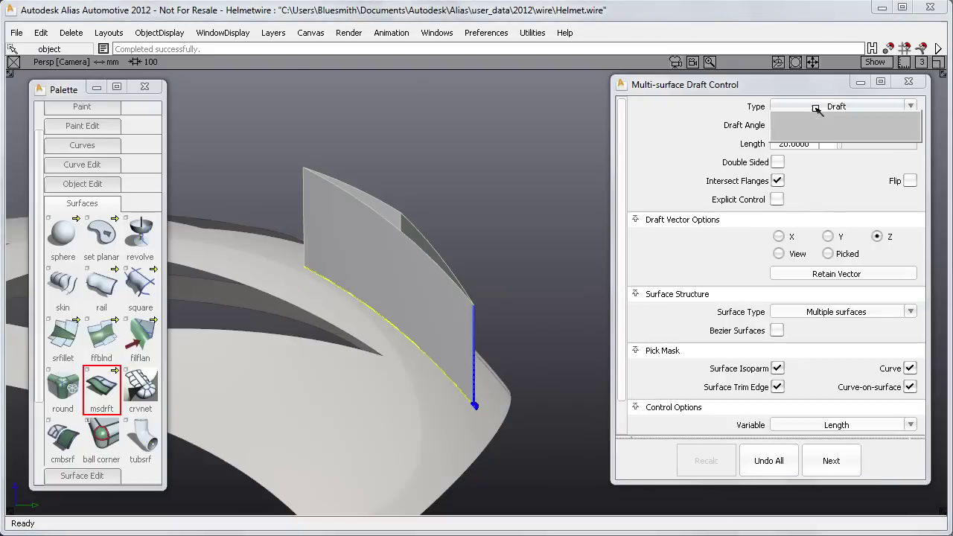
pyautogui.click(822, 120)
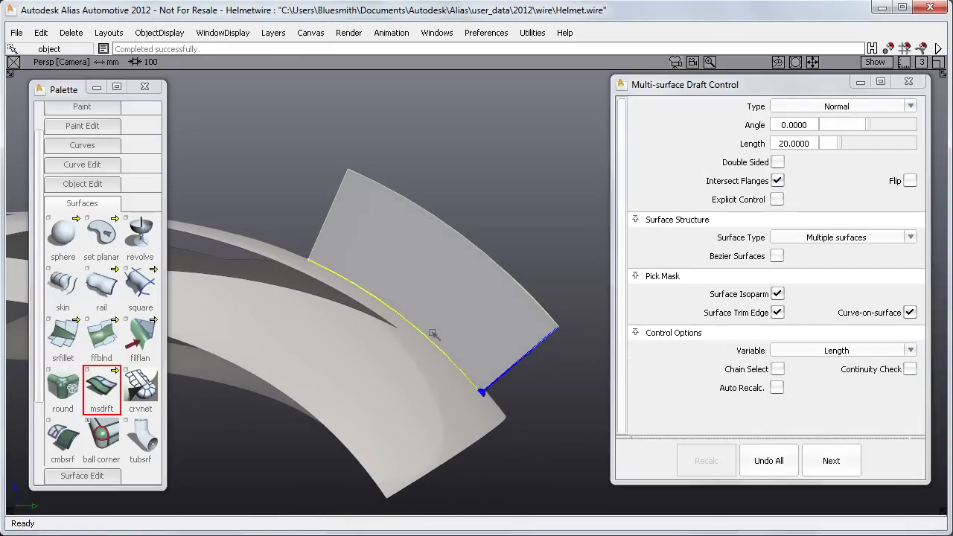
pyautogui.keyDown('alt'); pyautogui.keyDown('shift'); pyautogui.moveTo(491, 290); pyautogui.dragTo(485, 259); pyautogui.keyUp('shift'); pyautogui.keyUp('alt')
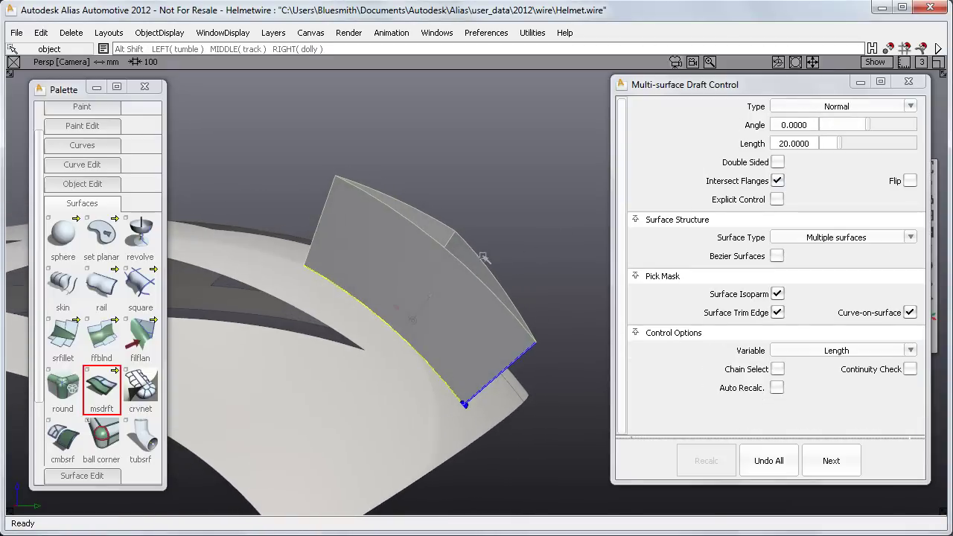
pyautogui.moveTo(530, 353); pyautogui.dragTo(463, 363)
pyautogui.press('space')
pyautogui.moveTo(825, 137); pyautogui.dragTo(831, 143)
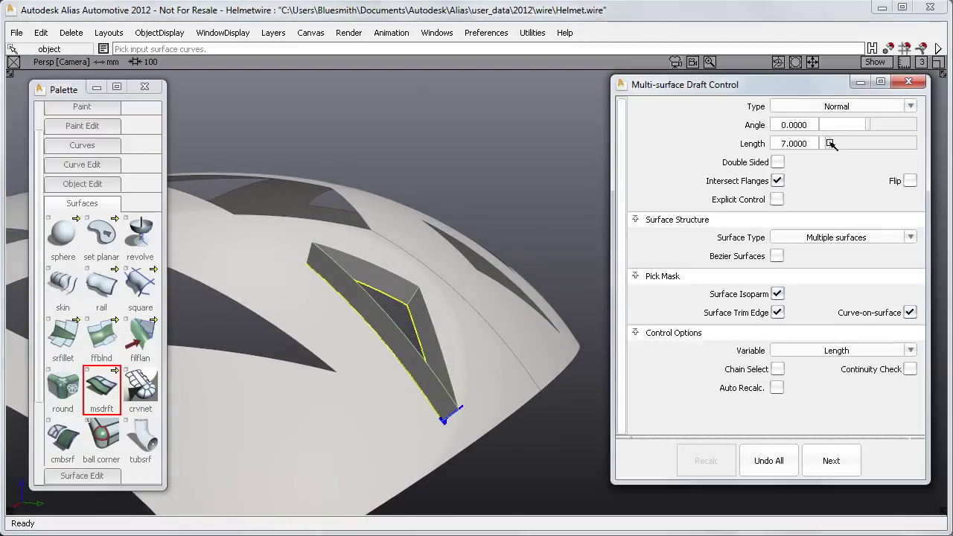
pyautogui.press('space')
# Step: Flip the triangular vent's flange to the shell's inner side and rebuild it with an angle of 30
pyautogui.keyDown('alt'); pyautogui.keyDown('shift'); pyautogui.moveTo(568, 298); pyautogui.dragTo(419, 314); pyautogui.keyUp('shift'); pyautogui.keyUp('alt')
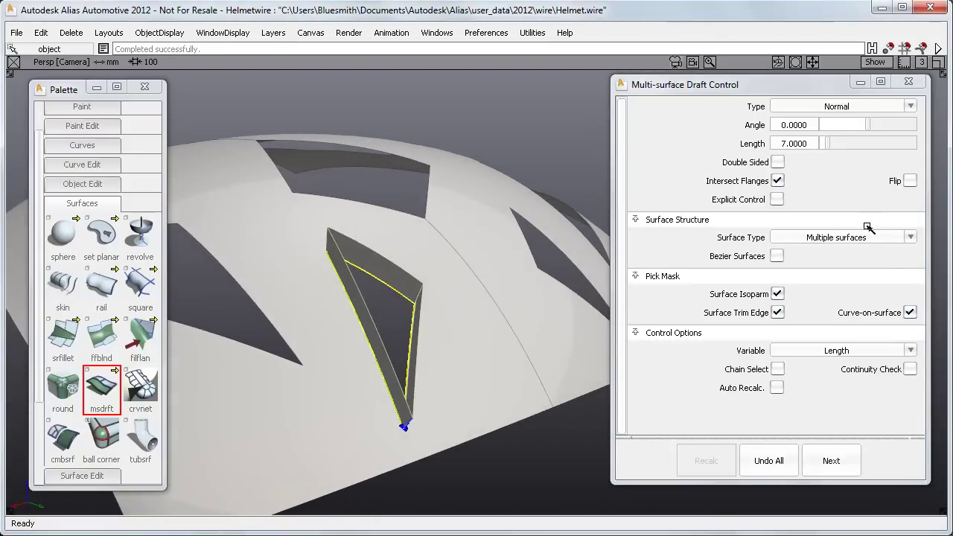
pyautogui.click(910, 180)
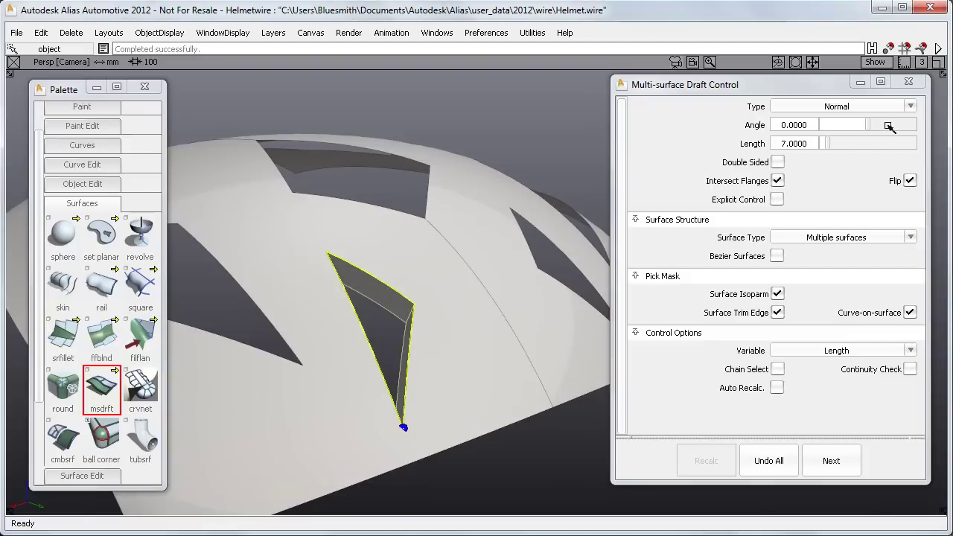
pyautogui.moveTo(870, 124); pyautogui.dragTo(887, 126)
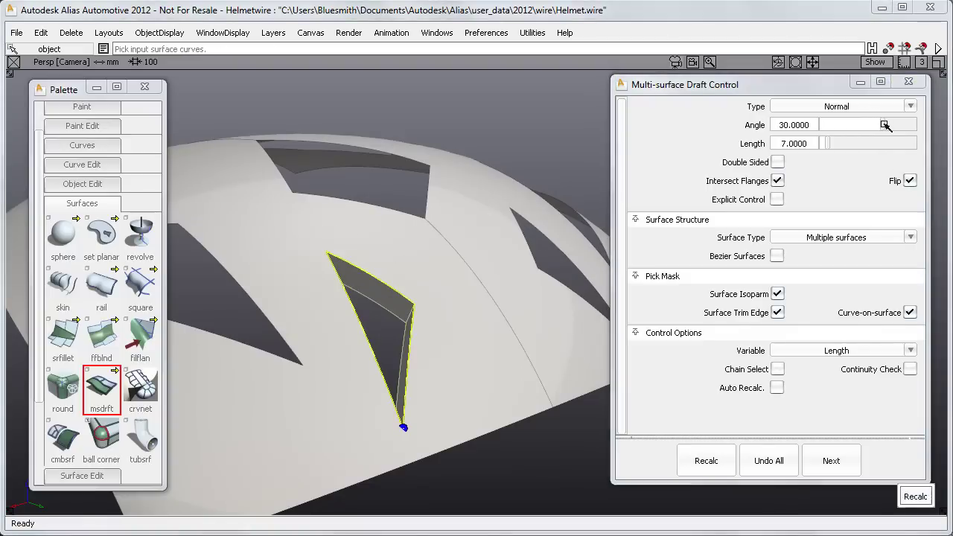
pyautogui.keyDown('alt'); pyautogui.keyDown('shift'); pyautogui.moveTo(478, 255); pyautogui.dragTo(507, 297); pyautogui.keyUp('shift'); pyautogui.keyUp('alt')
pyautogui.keyDown('alt'); pyautogui.keyDown('shift'); pyautogui.moveTo(507, 296); pyautogui.dragTo(515, 301, button='middle'); pyautogui.keyUp('shift'); pyautogui.keyUp('alt')
pyautogui.keyDown('alt'); pyautogui.keyDown('shift'); pyautogui.moveTo(516, 301); pyautogui.dragTo(509, 313); pyautogui.keyUp('shift'); pyautogui.keyUp('alt')
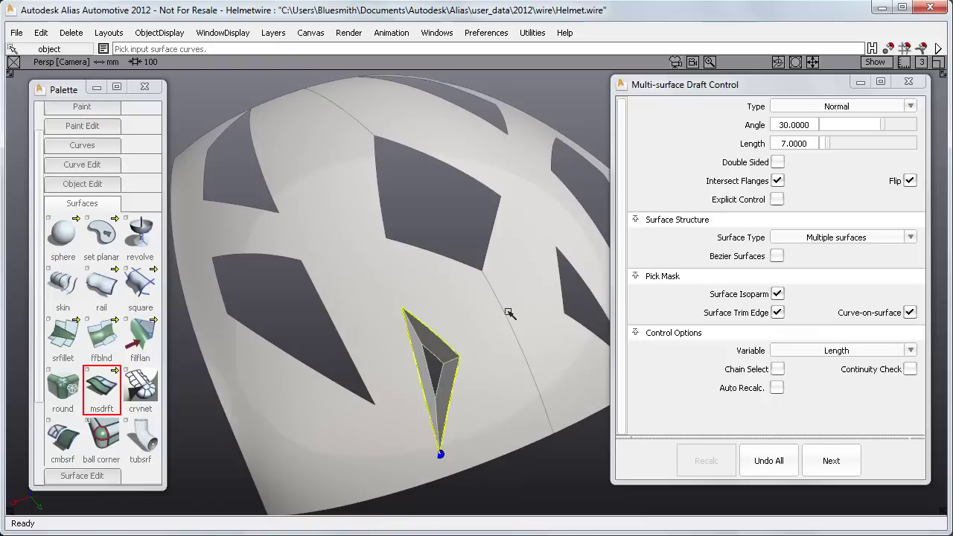
# Step: Add the edges of the large vent beside the small triangular one to the draft and build its flange
pyautogui.moveTo(211, 335); pyautogui.dragTo(519, 189)
pyautogui.press('space')
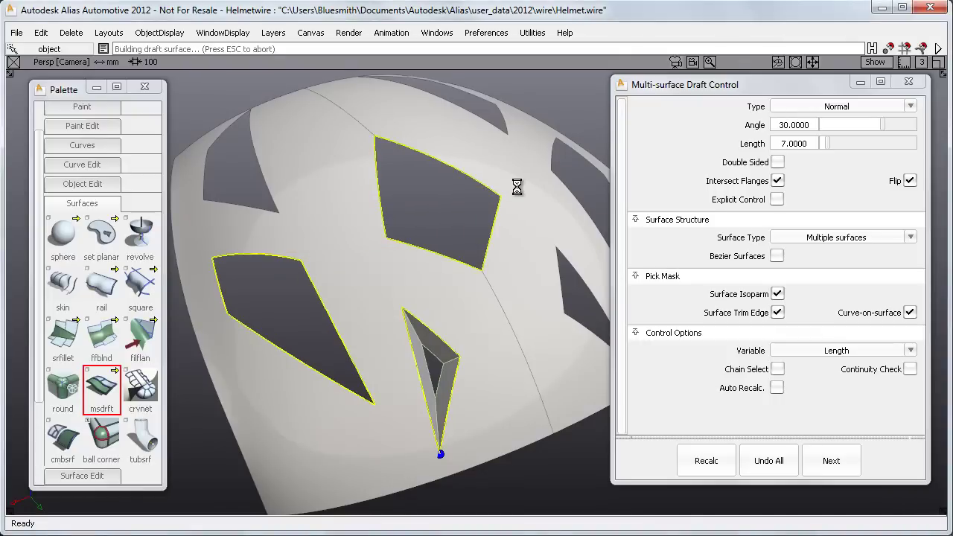
pyautogui.moveTo(361, 248); pyautogui.dragTo(513, 191)
pyautogui.press('Return')
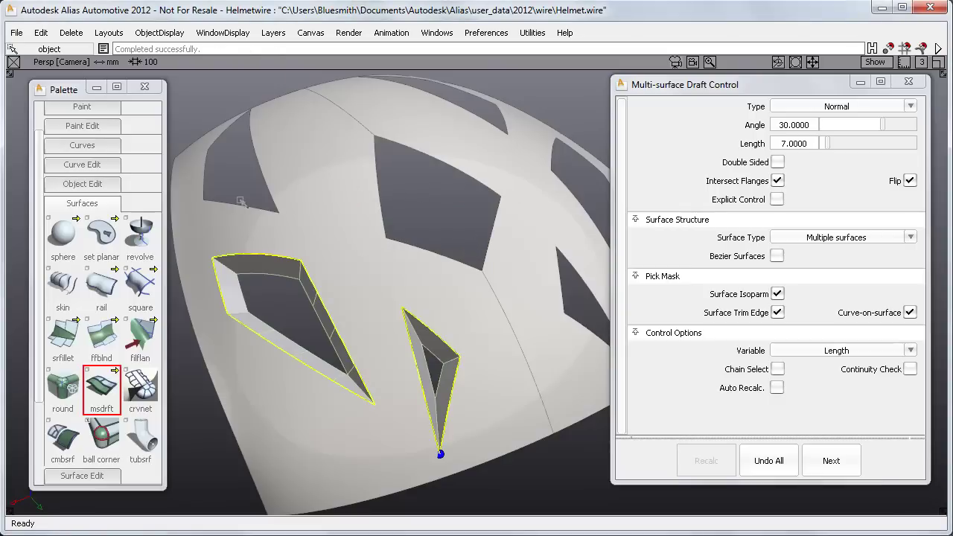
# Step: Add the edges of the central vent, the upper vent and the two vents across the centre line to the draft
pyautogui.moveTo(212, 203); pyautogui.dragTo(297, 147)
pyautogui.moveTo(353, 249); pyautogui.dragTo(510, 191)
pyautogui.keyDown('alt'); pyautogui.keyDown('shift'); pyautogui.moveTo(519, 228); pyautogui.dragTo(453, 241, button='middle'); pyautogui.keyUp('shift'); pyautogui.keyUp('alt')
pyautogui.moveTo(489, 285); pyautogui.dragTo(532, 349)
pyautogui.moveTo(488, 250); pyautogui.dragTo(546, 169)
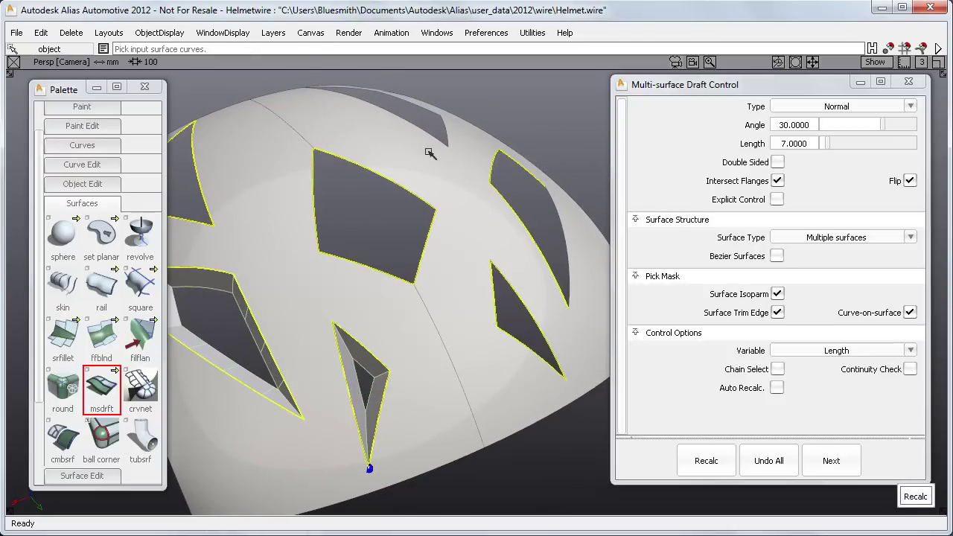
# Step: Add the last vent's edges without the shell's outer boundary, and build flanges on all selected vents
pyautogui.keyDown('alt'); pyautogui.keyDown('shift'); pyautogui.moveTo(428, 152); pyautogui.dragTo(457, 159); pyautogui.keyUp('shift'); pyautogui.keyUp('alt')
pyautogui.keyDown('alt'); pyautogui.keyDown('shift'); pyautogui.moveTo(457, 159); pyautogui.dragTo(458, 204, button='middle'); pyautogui.keyUp('shift'); pyautogui.keyUp('alt')
pyautogui.moveTo(315, 186); pyautogui.dragTo(449, 87)
pyautogui.click(572, 281)
pyautogui.click(487, 150)
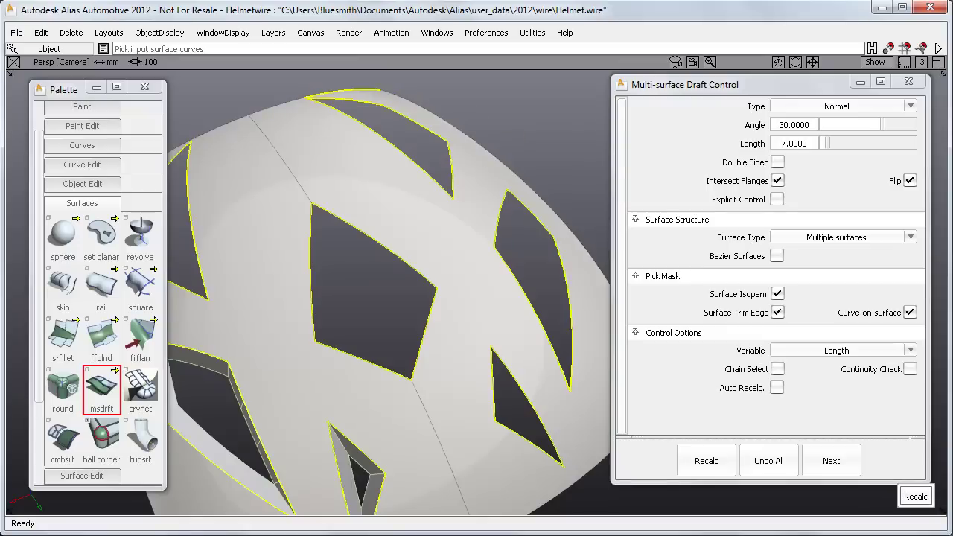
pyautogui.click(370, 90)
pyautogui.press('space')
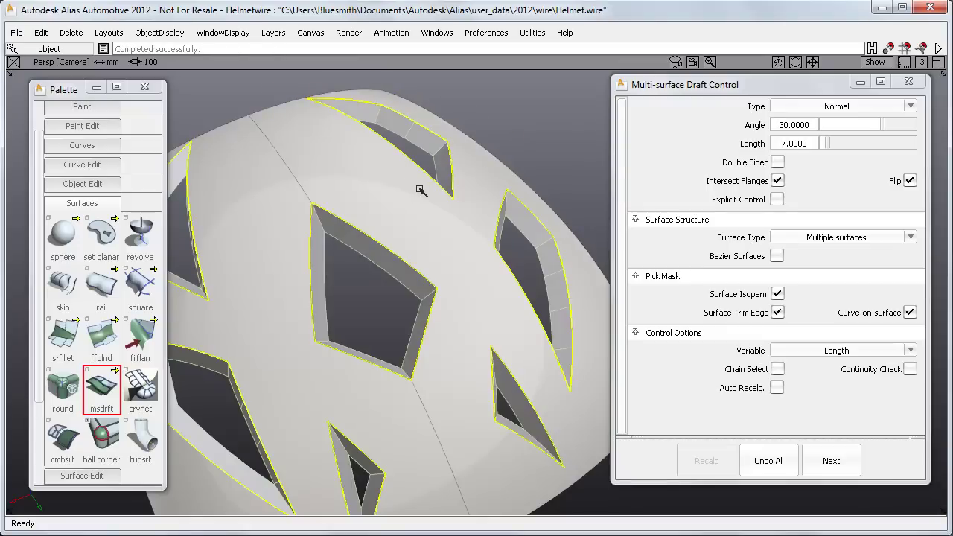
pyautogui.keyDown('ctrl'); pyautogui.keyDown('shift'); pyautogui.moveTo(420, 191); pyautogui.dragTo(485, 202); pyautogui.keyUp('shift'); pyautogui.keyUp('ctrl')
pyautogui.keyDown('alt'); pyautogui.keyDown('shift'); pyautogui.moveTo(485, 202); pyautogui.dragTo(495, 231, button='right'); pyautogui.keyUp('shift'); pyautogui.keyUp('alt')
pyautogui.keyDown('alt'); pyautogui.keyDown('shift'); pyautogui.moveTo(495, 232); pyautogui.dragTo(396, 308); pyautogui.keyUp('shift'); pyautogui.keyUp('alt')
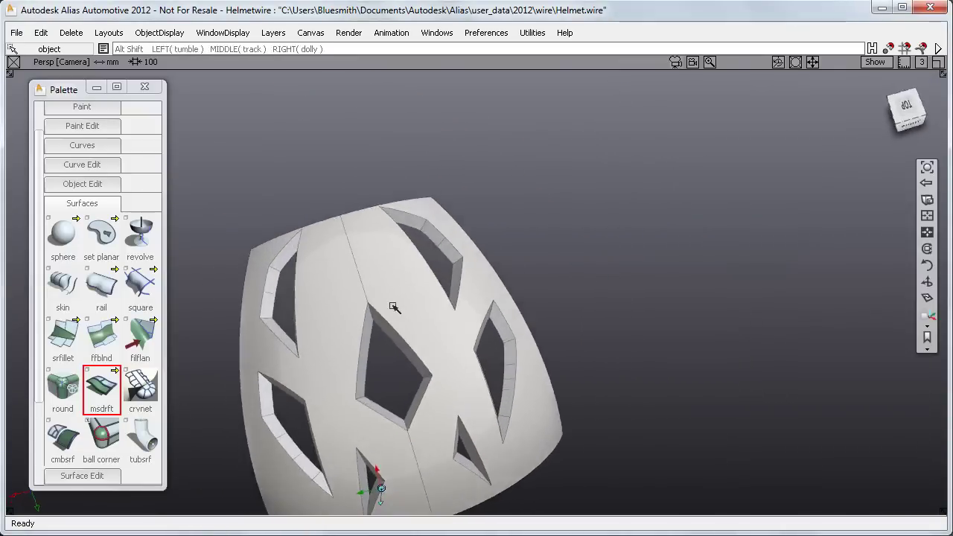
pyautogui.keyDown('alt'); pyautogui.keyDown('shift'); pyautogui.moveTo(395, 308); pyautogui.dragTo(442, 274, button='middle'); pyautogui.keyUp('shift'); pyautogui.keyUp('alt')
pyautogui.keyDown('alt'); pyautogui.keyDown('shift'); pyautogui.moveTo(442, 275); pyautogui.dragTo(475, 269); pyautogui.keyUp('shift'); pyautogui.keyUp('alt')
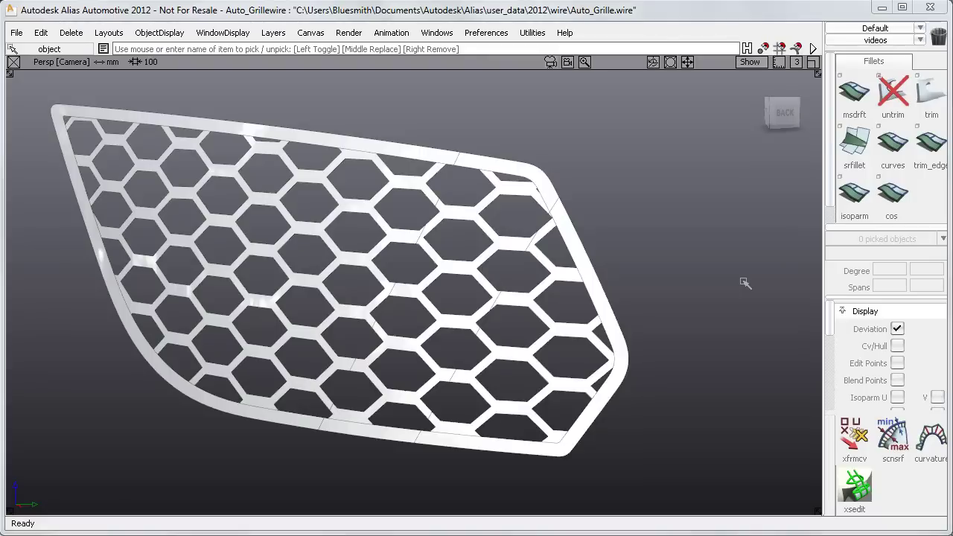
# Step: Hide the outer frame surfaces around the honeycomb mesh in the Auto_Grille model
pyautogui.keyDown('alt'); pyautogui.keyDown('shift'); pyautogui.moveTo(742, 289); pyautogui.dragTo(645, 291); pyautogui.keyUp('shift'); pyautogui.keyUp('alt')
pyautogui.click(558, 371)
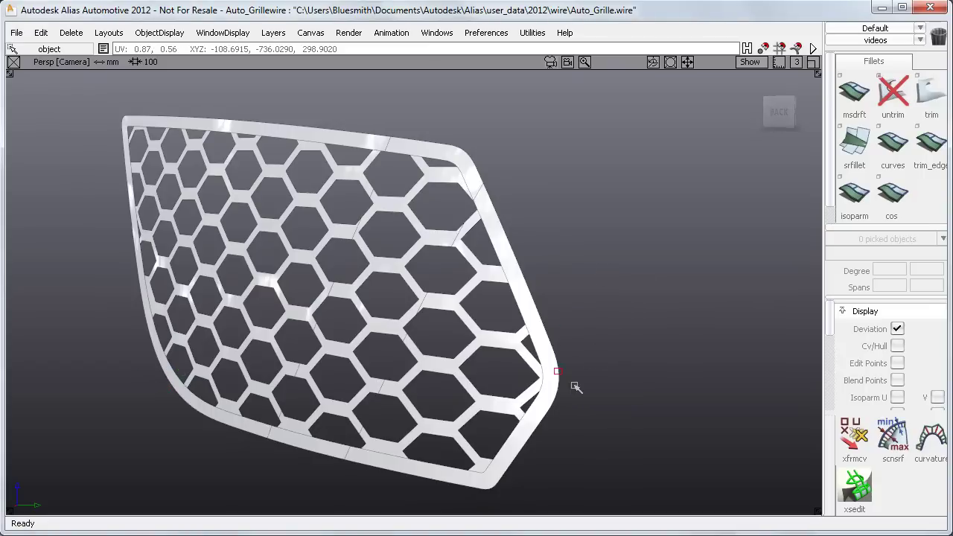
pyautogui.keyDown('ctrl'); pyautogui.keyDown('shift'); pyautogui.moveTo(591, 404); pyautogui.dragTo(601, 338, button='right'); pyautogui.keyUp('shift'); pyautogui.keyUp('ctrl')
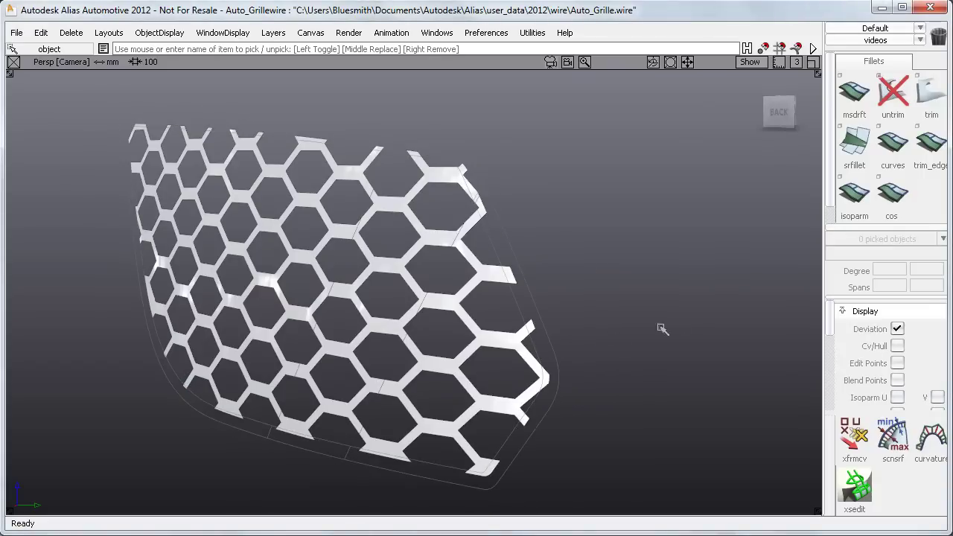
pyautogui.doubleClick(856, 95)
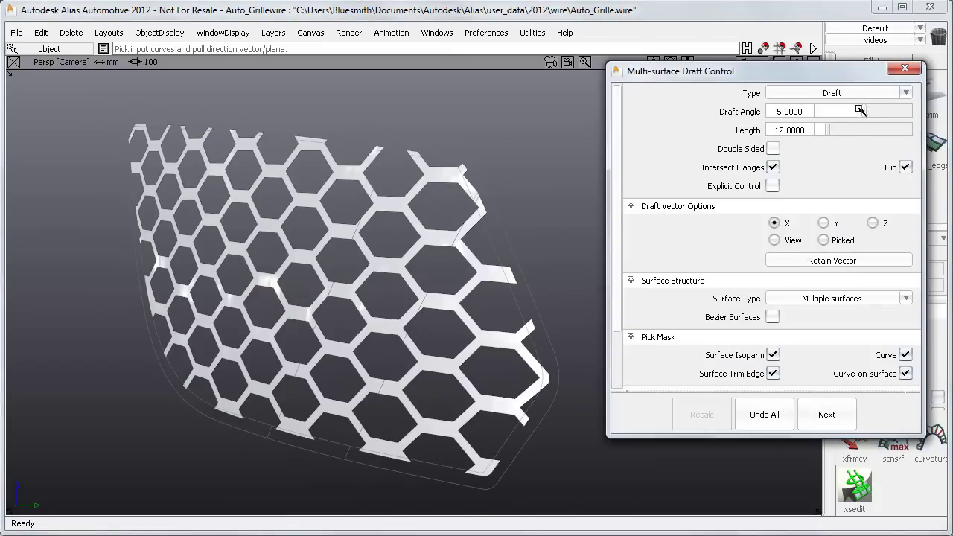
pyautogui.click(90, 91)
pyautogui.moveTo(92, 91); pyautogui.dragTo(593, 502)
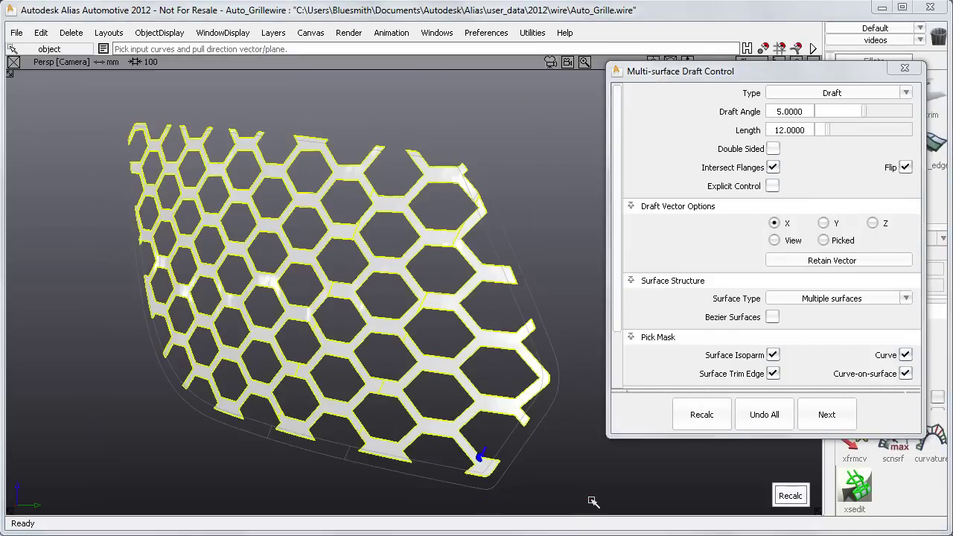
pyautogui.keyDown('alt'); pyautogui.keyDown('shift'); pyautogui.click(294, 382); pyautogui.keyUp('shift'); pyautogui.keyUp('alt')
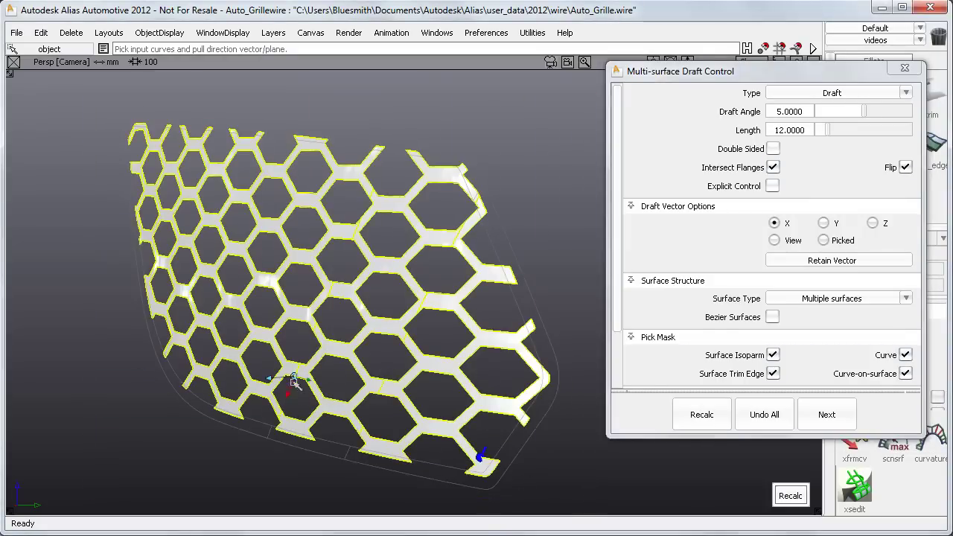
pyautogui.keyDown('alt'); pyautogui.keyDown('shift'); pyautogui.moveTo(294, 383); pyautogui.dragTo(329, 374, button='right'); pyautogui.keyUp('shift'); pyautogui.keyUp('alt')
pyautogui.keyDown('alt'); pyautogui.keyDown('shift'); pyautogui.moveTo(329, 375); pyautogui.dragTo(346, 313, button='middle'); pyautogui.keyUp('shift'); pyautogui.keyUp('alt')
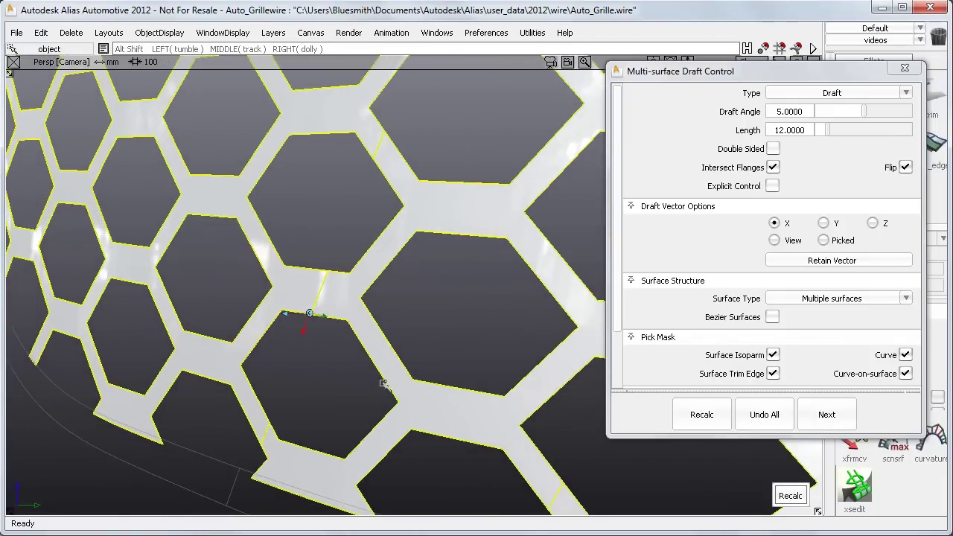
pyautogui.keyDown('alt'); pyautogui.keyDown('shift'); pyautogui.moveTo(389, 384); pyautogui.dragTo(352, 403, button='right'); pyautogui.keyUp('shift'); pyautogui.keyUp('alt')
pyautogui.keyDown('alt'); pyautogui.keyDown('shift'); pyautogui.moveTo(352, 403); pyautogui.dragTo(318, 445, button='middle'); pyautogui.keyUp('shift'); pyautogui.keyUp('alt')
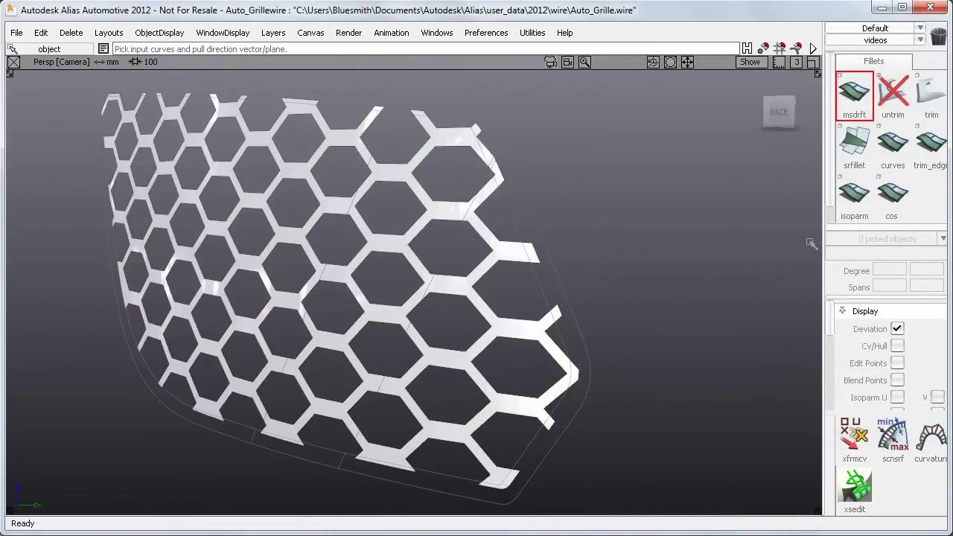
# Step: Untrim the three honeycomb mesh surfaces of the grille back to their full shapes
pyautogui.click(893, 93)
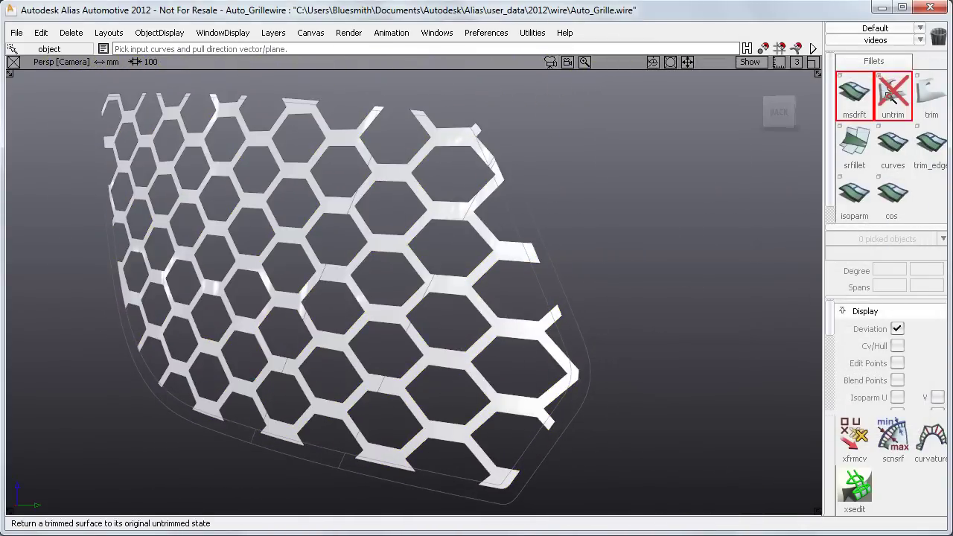
pyautogui.click(514, 262)
pyautogui.click(361, 238)
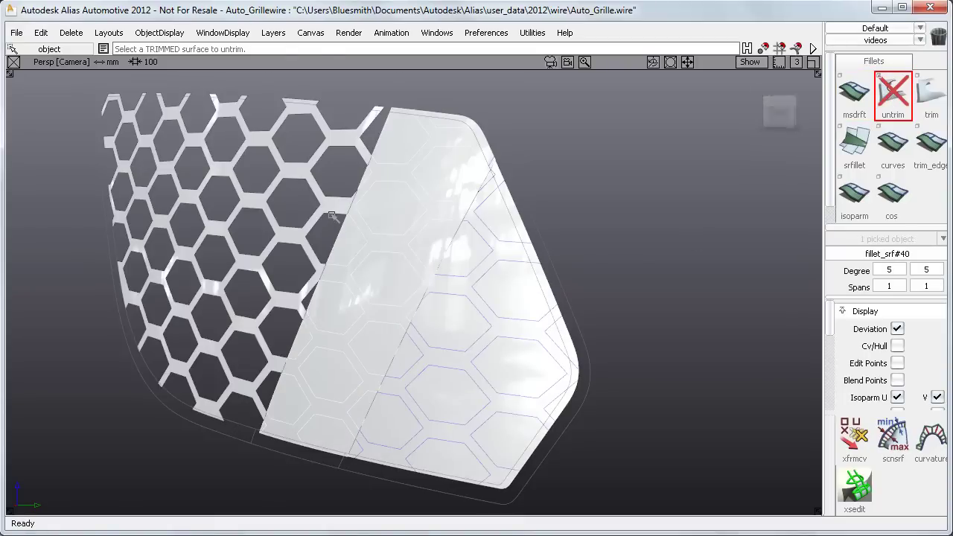
pyautogui.click(332, 216)
pyautogui.keyDown('alt'); pyautogui.keyDown('shift'); pyautogui.moveTo(315, 226); pyautogui.dragTo(399, 257); pyautogui.keyUp('shift'); pyautogui.keyUp('alt')
pyautogui.keyDown('alt'); pyautogui.keyDown('shift'); pyautogui.moveTo(456, 265); pyautogui.dragTo(546, 278, button='middle'); pyautogui.keyUp('shift'); pyautogui.keyUp('alt')
pyautogui.keyDown('alt'); pyautogui.keyDown('shift'); pyautogui.moveTo(547, 279); pyautogui.dragTo(542, 282, button='right'); pyautogui.keyUp('shift'); pyautogui.keyUp('alt')
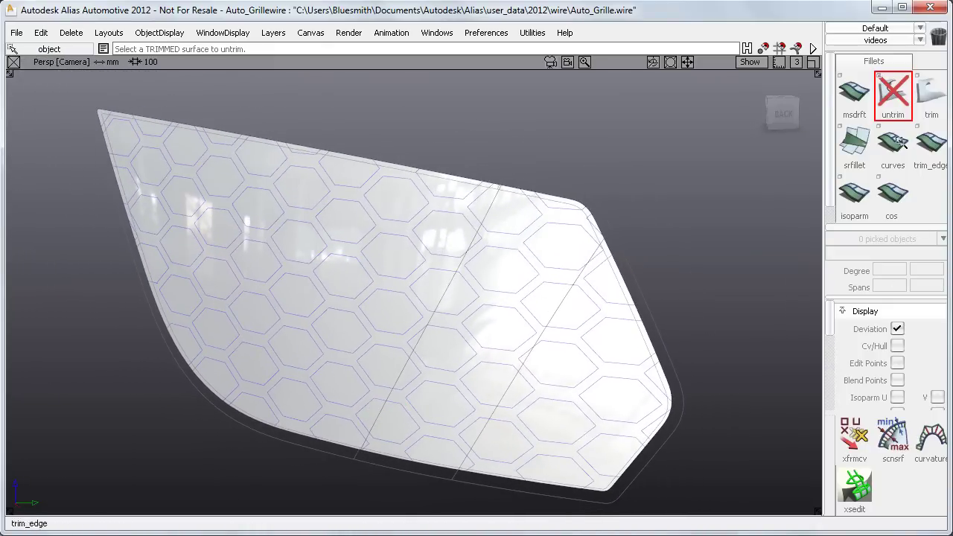
# Step: Limit the Multi-surface Draft pick mask to curves-on-surface and build flanges from all the honeycomb curves at once
pyautogui.click(854, 94)
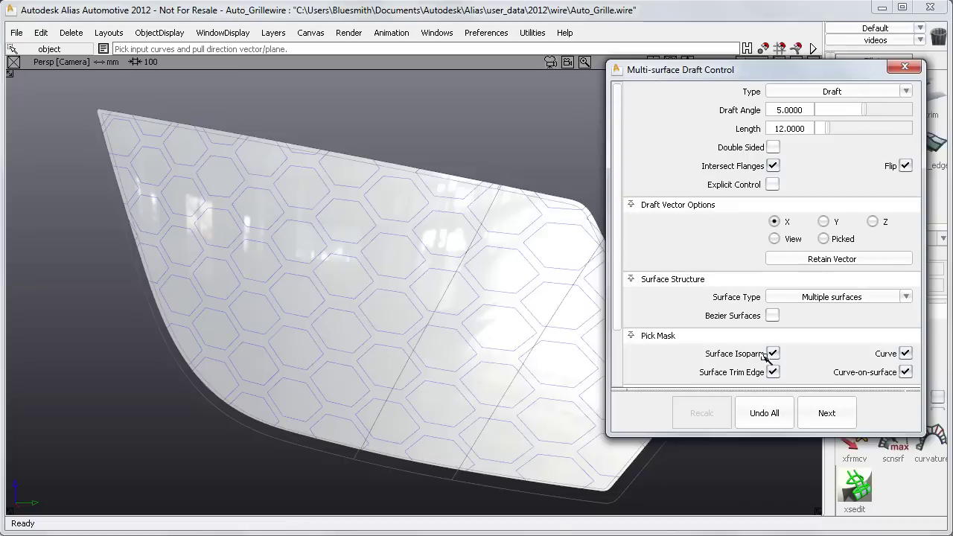
pyautogui.moveTo(618, 320); pyautogui.dragTo(616, 364)
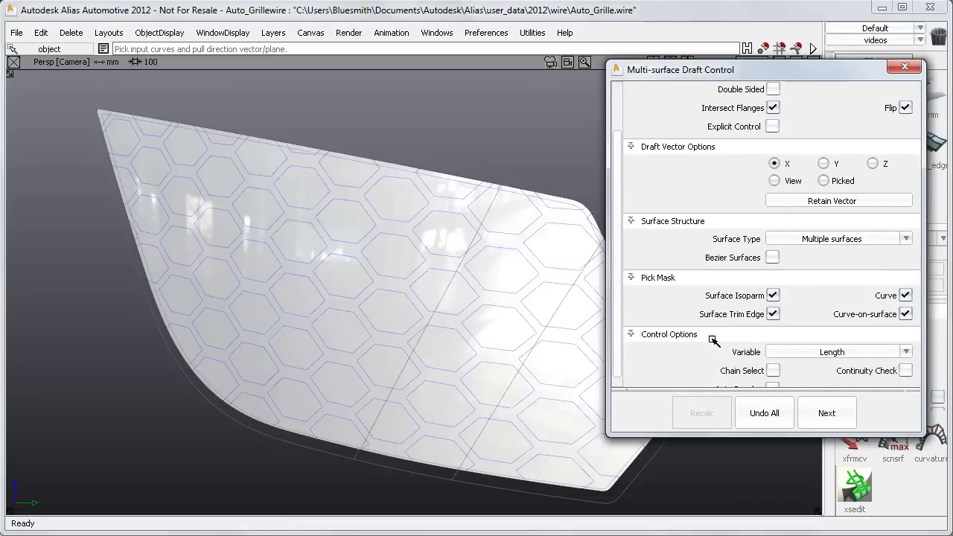
pyautogui.click(773, 313)
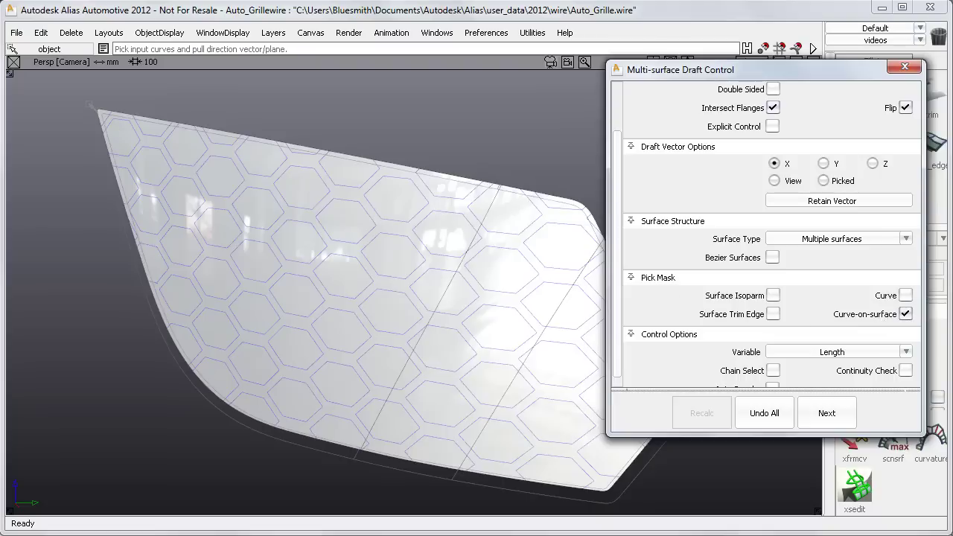
pyautogui.moveTo(90, 105); pyautogui.dragTo(715, 504)
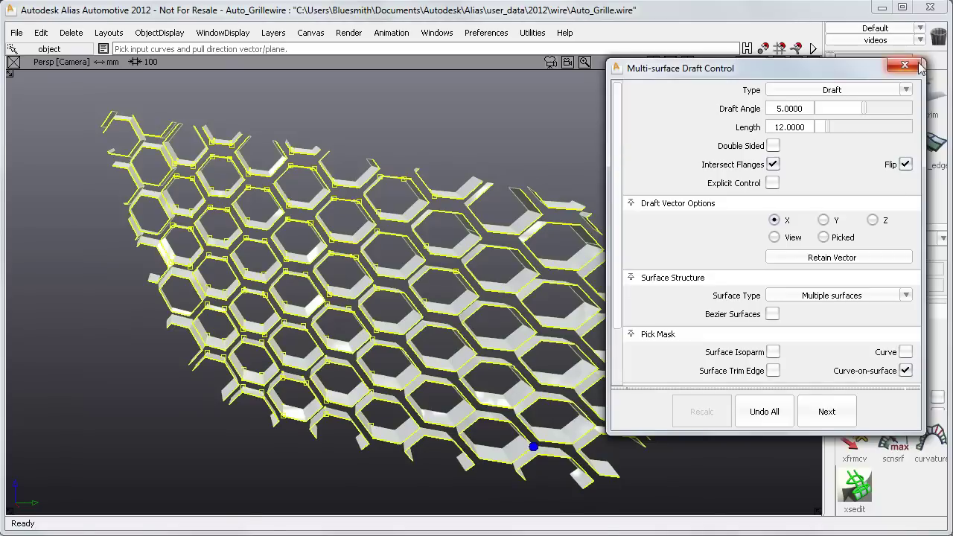
# Step: Close the draft options, clear the selection and make the grille surfaces visible along with the flanges
pyautogui.click(905, 65)
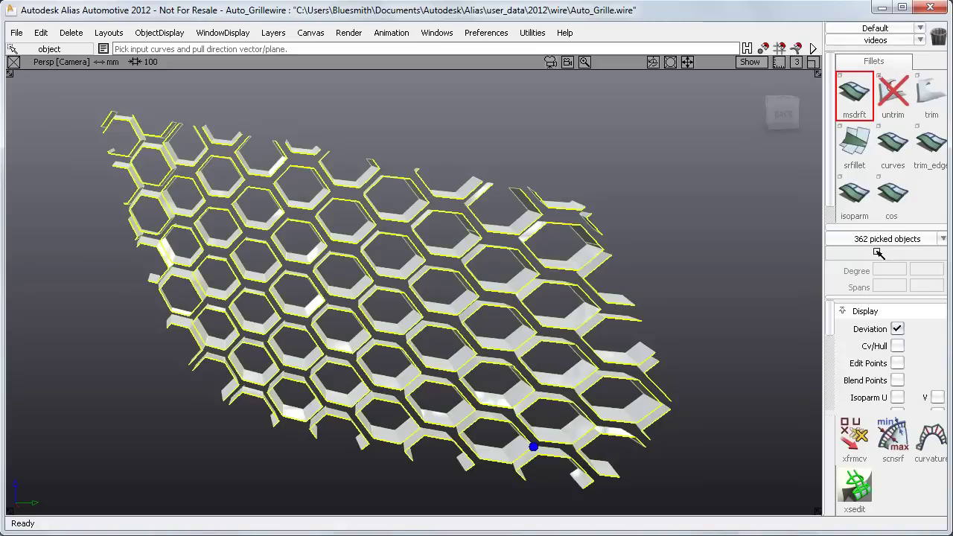
pyautogui.keyDown('ctrl'); pyautogui.keyDown('shift'); pyautogui.moveTo(711, 264); pyautogui.dragTo(716, 224); pyautogui.keyUp('shift'); pyautogui.keyUp('ctrl')
pyautogui.hotkey('alt', 'v')
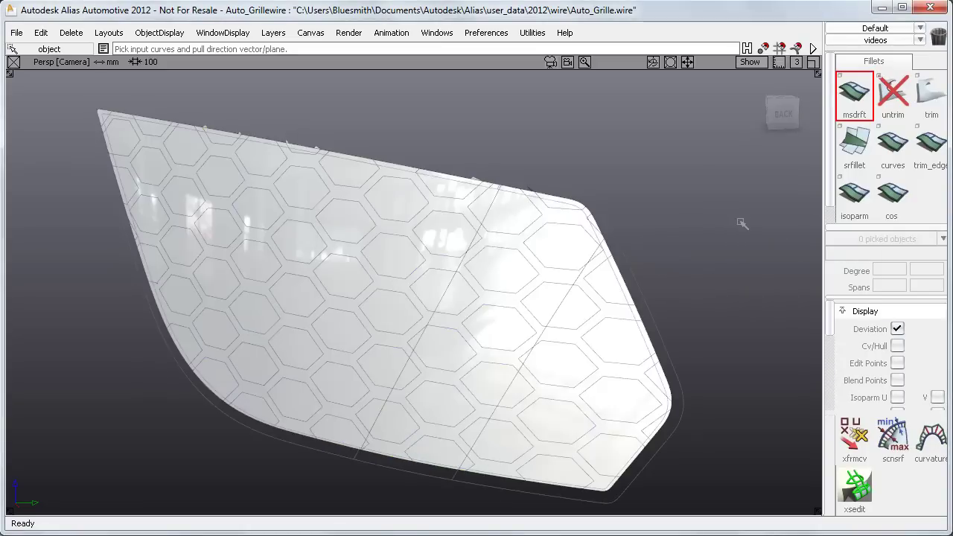
# Step: Trim the grille surfaces down to the honeycomb mesh and select the templated outer frame surfaces to display them again
pyautogui.click(931, 93)
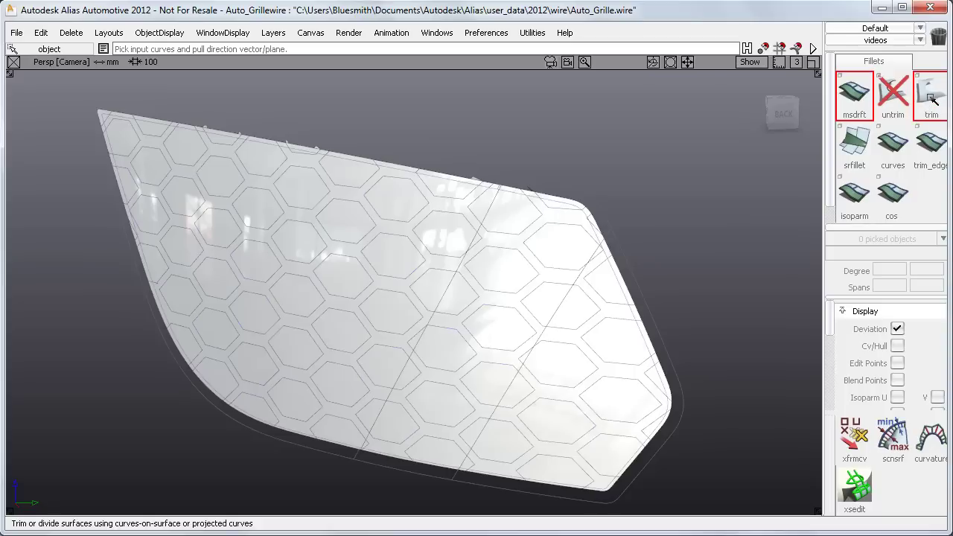
pyautogui.click(575, 281)
pyautogui.click(580, 280)
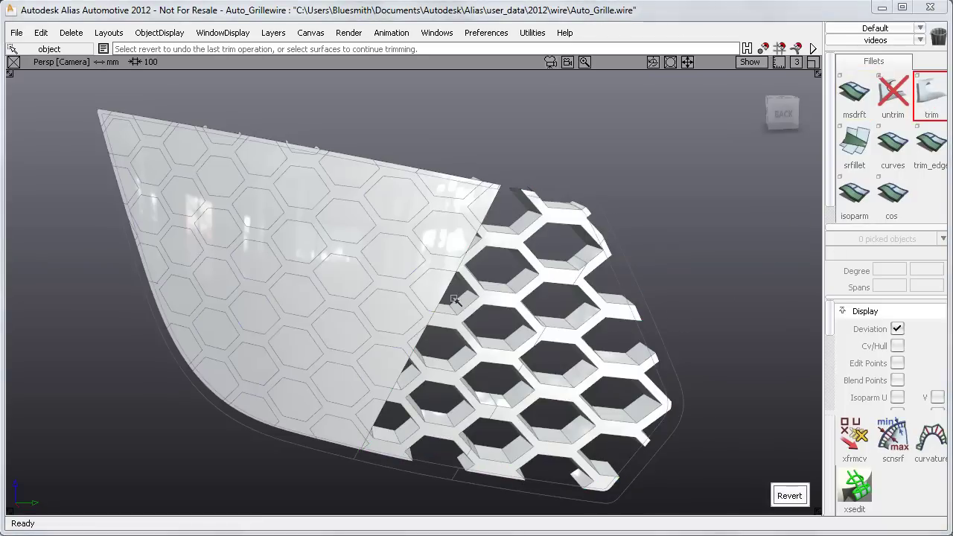
pyautogui.click(444, 266)
pyautogui.click(445, 263)
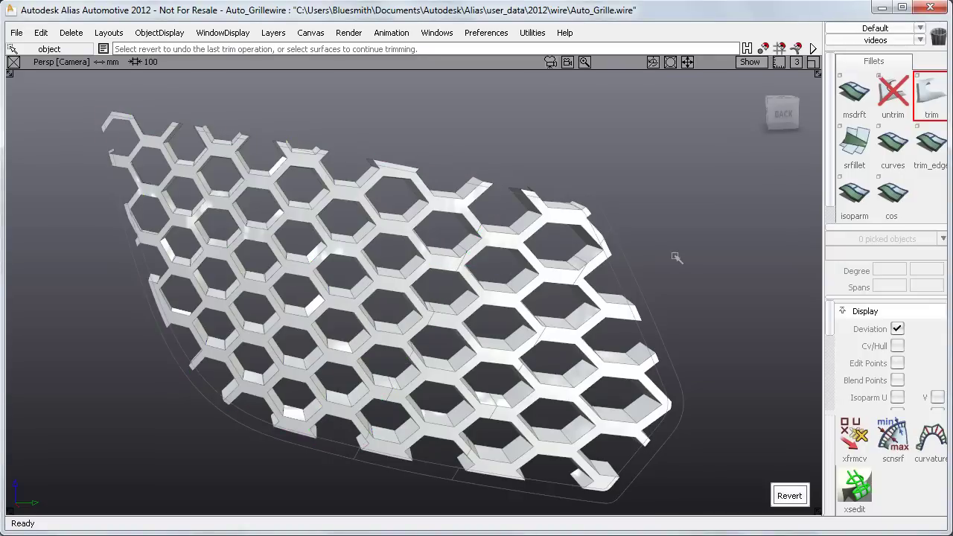
pyautogui.keyDown('ctrl'); pyautogui.keyDown('shift'); pyautogui.moveTo(689, 257); pyautogui.dragTo(633, 270); pyautogui.keyUp('shift'); pyautogui.keyUp('ctrl')
pyautogui.click(665, 274)
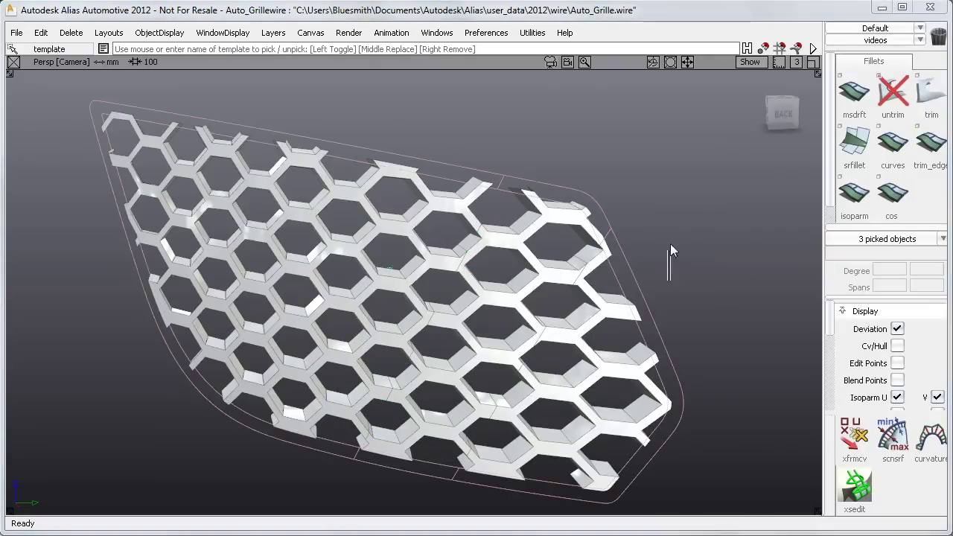
# Step: Set the Multi-surface Draft angle to -15, increase the length and turn on Chain Select
pyautogui.click(863, 96)
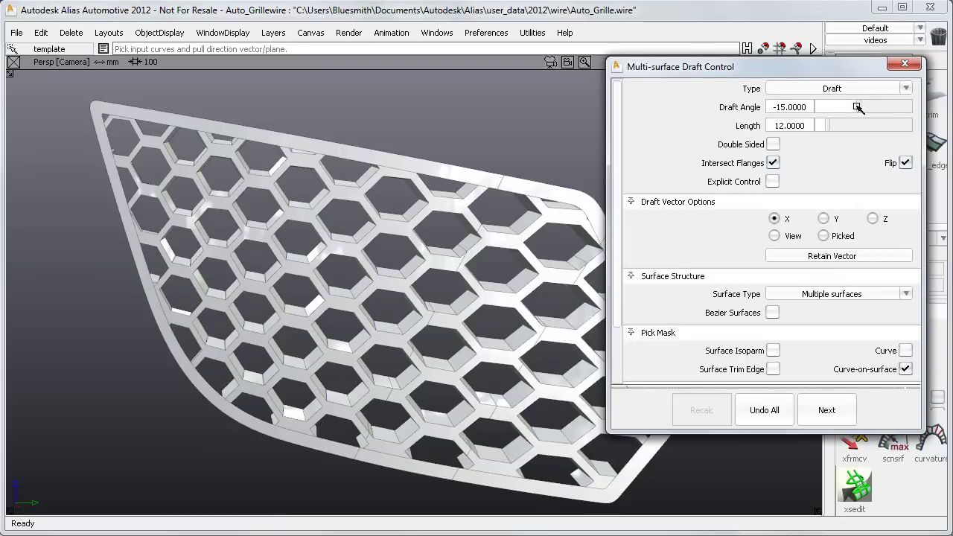
pyautogui.moveTo(826, 128); pyautogui.dragTo(845, 128)
pyautogui.moveTo(618, 262); pyautogui.dragTo(612, 338)
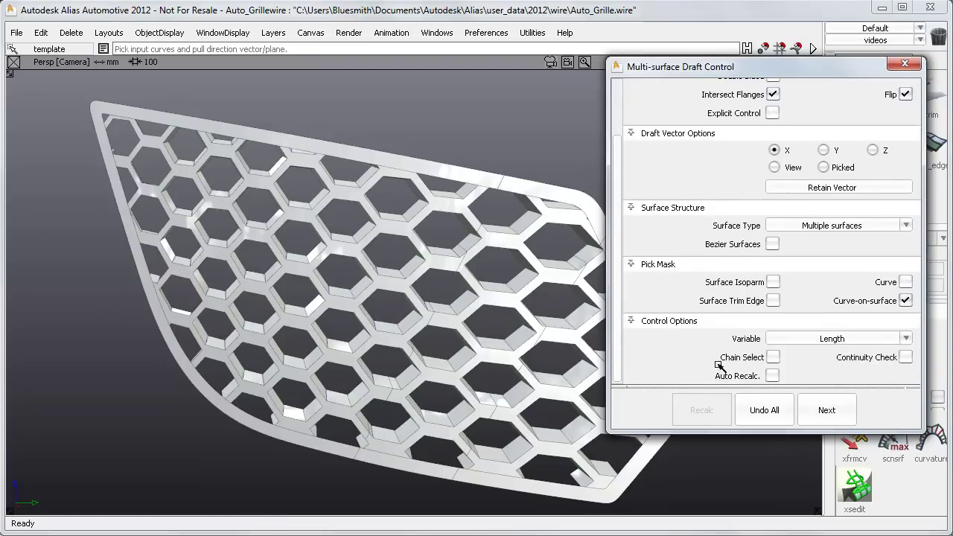
pyautogui.click(772, 358)
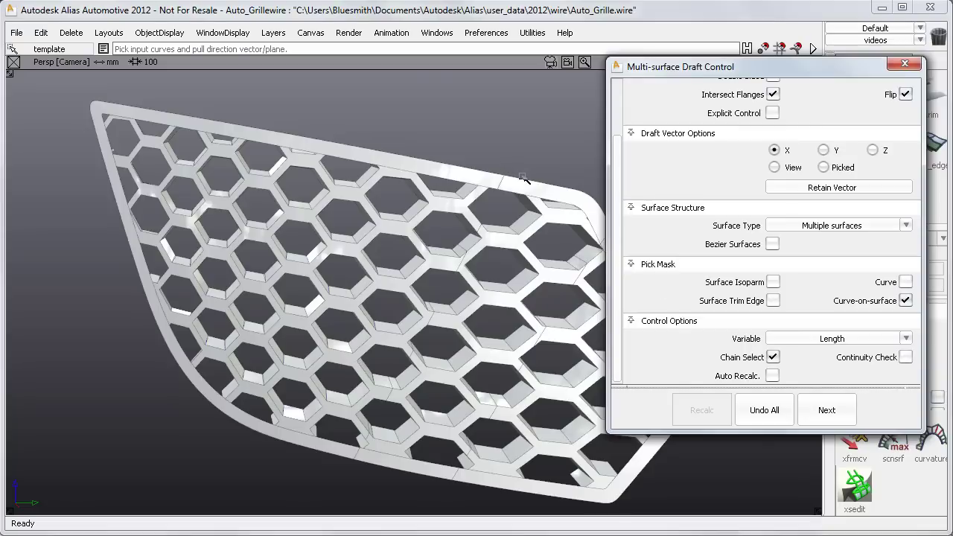
# Step: Allow isoparms, trim edges and curves in the pick mask and build a flange around the frame's outer edge
pyautogui.click(524, 179)
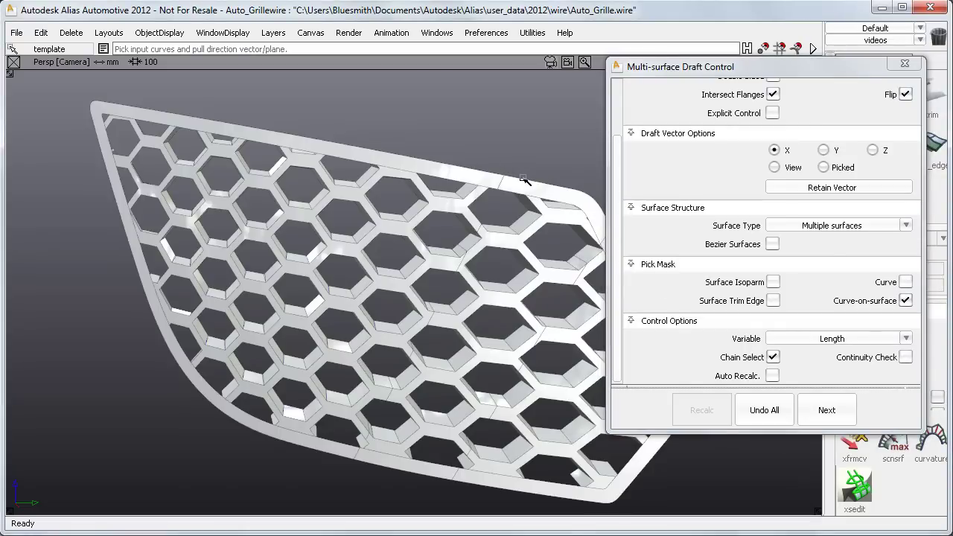
pyautogui.click(772, 301)
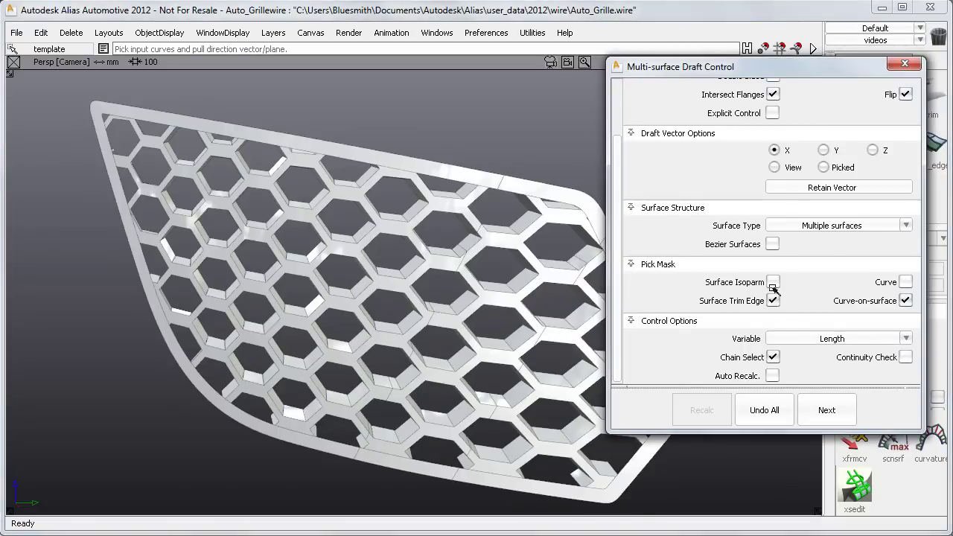
pyautogui.click(905, 282)
pyautogui.click(545, 183)
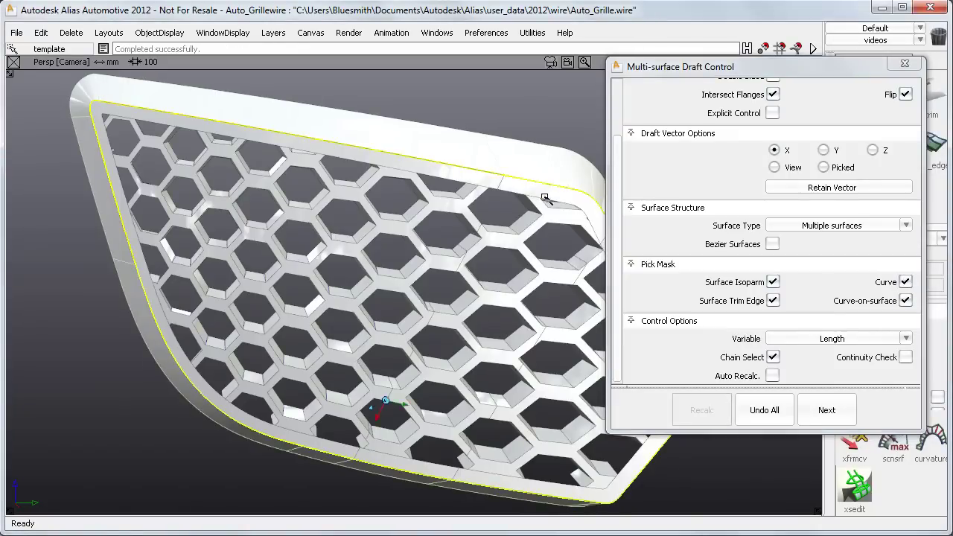
# Step: Clear the selection and hide the wireframe lines on the finished grille
pyautogui.keyDown('alt'); pyautogui.keyDown('shift'); pyautogui.moveTo(546, 198); pyautogui.dragTo(489, 279, button='right'); pyautogui.keyUp('shift'); pyautogui.keyUp('alt')
pyautogui.keyDown('alt'); pyautogui.keyDown('shift'); pyautogui.moveTo(487, 280); pyautogui.dragTo(422, 237, button='middle'); pyautogui.keyUp('shift'); pyautogui.keyUp('alt')
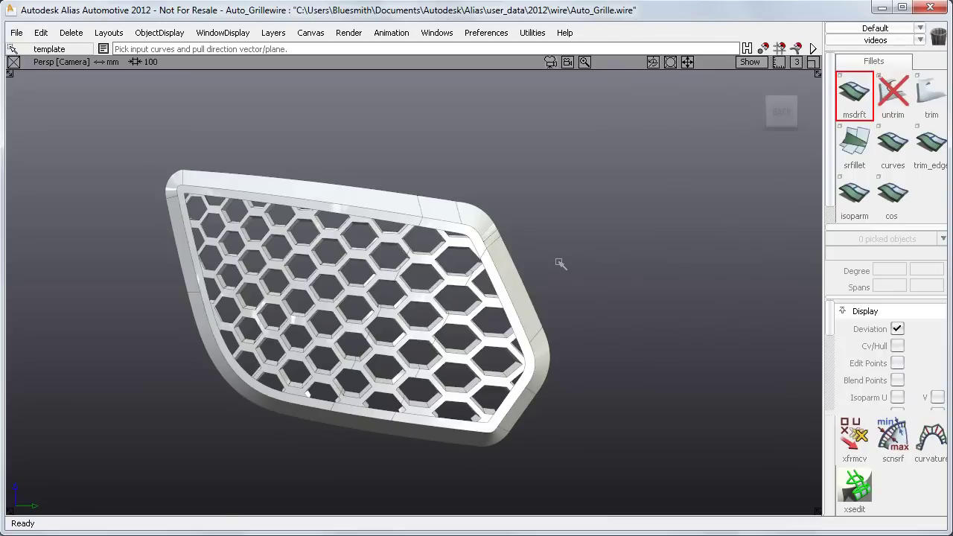
pyautogui.keyDown('ctrl'); pyautogui.keyDown('shift'); pyautogui.moveTo(559, 262); pyautogui.dragTo(559, 295, button='right'); pyautogui.keyUp('shift'); pyautogui.keyUp('ctrl')
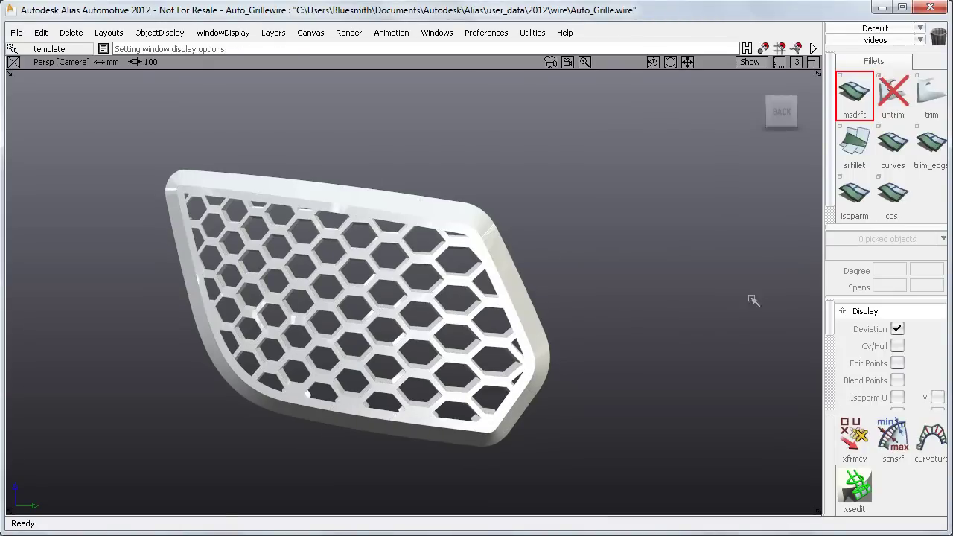
# Step: Activate the preset draft tools for curves and for isoparms
pyautogui.click(895, 149)
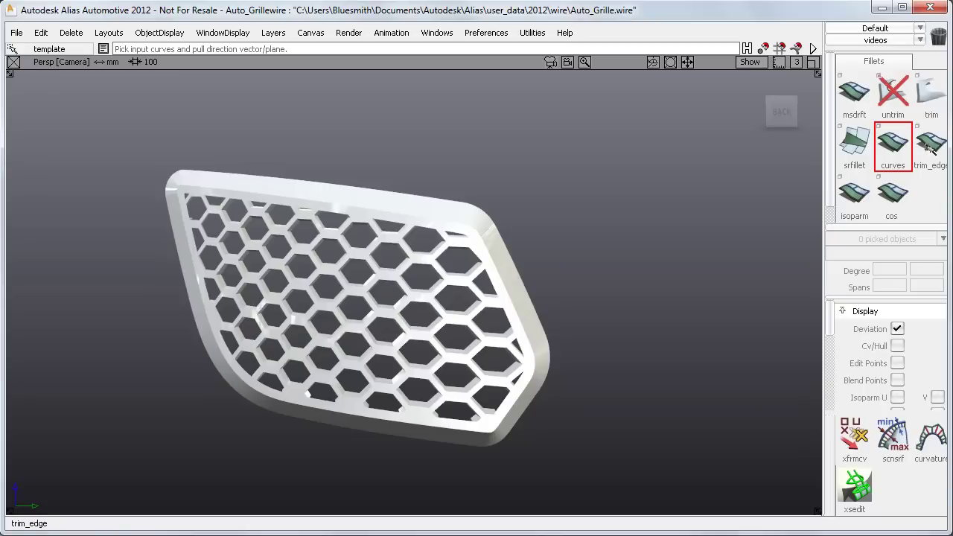
pyautogui.click(856, 195)
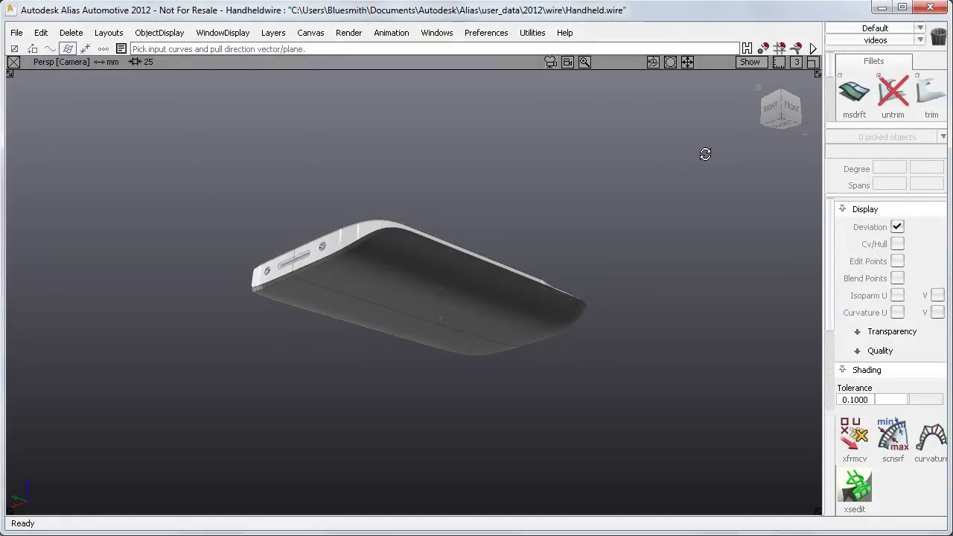
# Step: Make all hidden objects visible in the Handheld phone model and select the curves around the phone
pyautogui.keyDown('alt'); pyautogui.keyDown('shift'); pyautogui.moveTo(705, 154); pyautogui.dragTo(100, 395); pyautogui.keyUp('shift'); pyautogui.keyUp('alt')
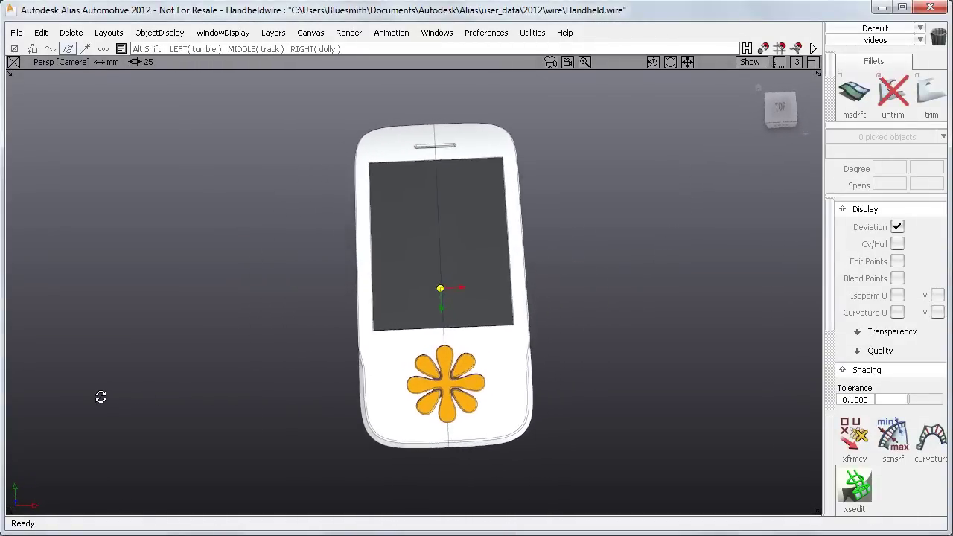
pyautogui.click(158, 32)
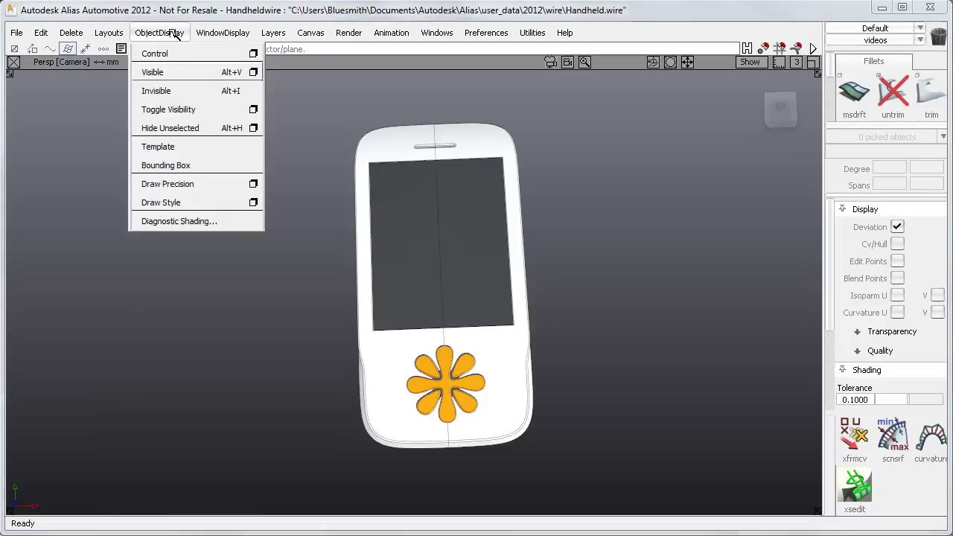
pyautogui.click(174, 72)
pyautogui.keyDown('ctrl'); pyautogui.keyDown('shift'); pyautogui.moveTo(172, 181); pyautogui.dragTo(186, 194); pyautogui.keyUp('shift'); pyautogui.keyUp('ctrl')
pyautogui.moveTo(61, 103); pyautogui.dragTo(742, 466)
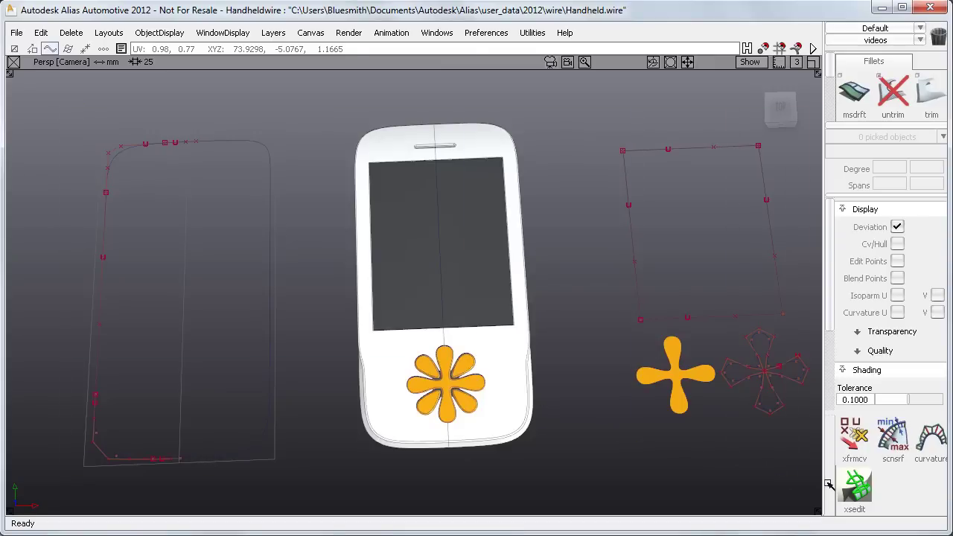
# Step: Build separate draft surfaces from the edge of the orange four-petal surface and from the matching four-petal curve
pyautogui.keyDown('alt'); pyautogui.keyDown('shift'); pyautogui.moveTo(782, 477); pyautogui.dragTo(527, 449, button='middle'); pyautogui.keyUp('shift'); pyautogui.keyUp('alt')
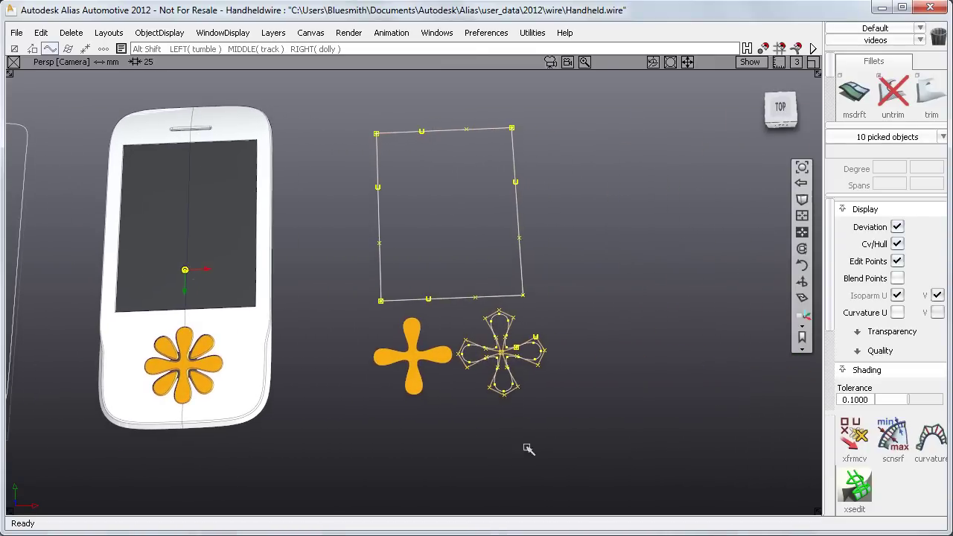
pyautogui.keyDown('alt'); pyautogui.keyDown('shift'); pyautogui.click(530, 364); pyautogui.keyUp('shift'); pyautogui.keyUp('alt')
pyautogui.keyDown('alt'); pyautogui.keyDown('shift'); pyautogui.moveTo(536, 414); pyautogui.dragTo(596, 392, button='right'); pyautogui.keyUp('shift'); pyautogui.keyUp('alt')
pyautogui.keyDown('alt'); pyautogui.keyDown('shift'); pyautogui.moveTo(596, 392); pyautogui.dragTo(658, 328); pyautogui.keyUp('shift'); pyautogui.keyUp('alt')
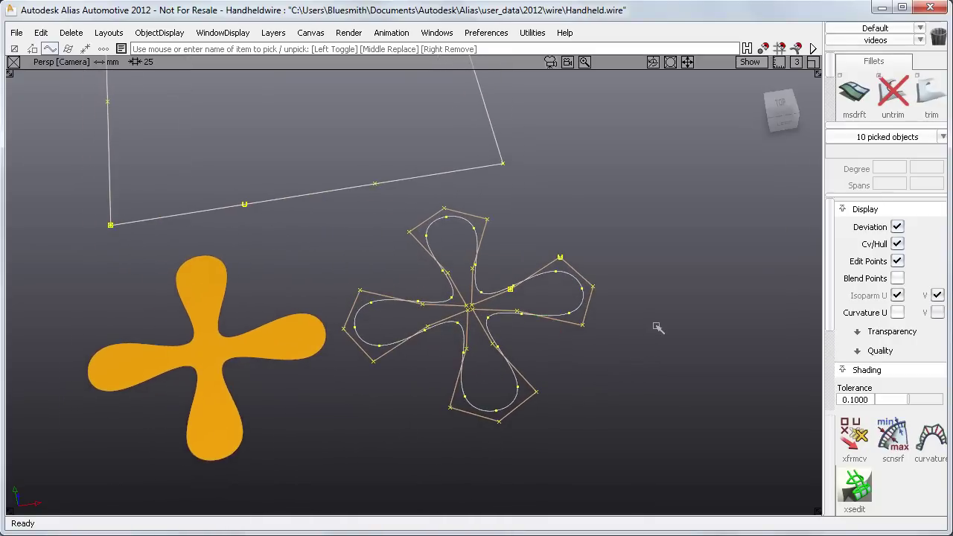
pyautogui.click(854, 93)
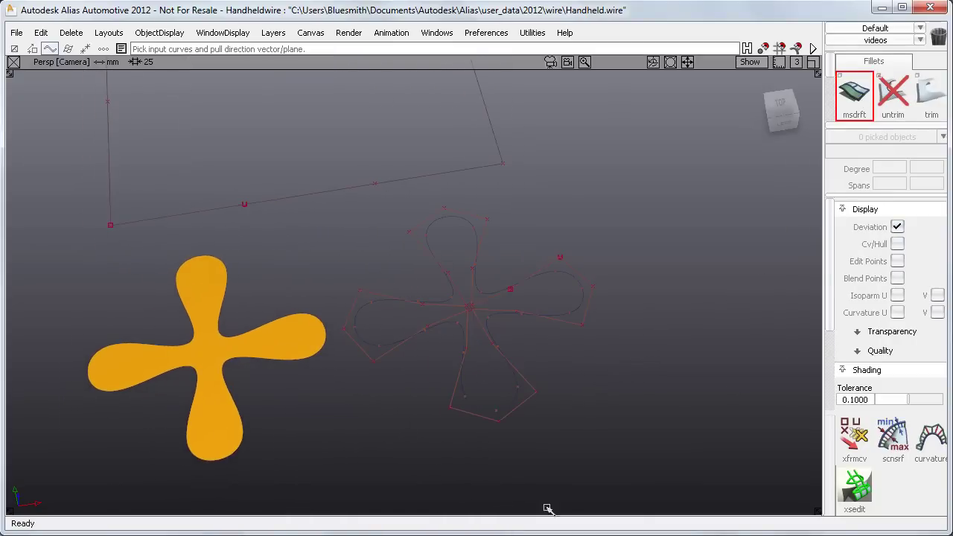
pyautogui.click(308, 357)
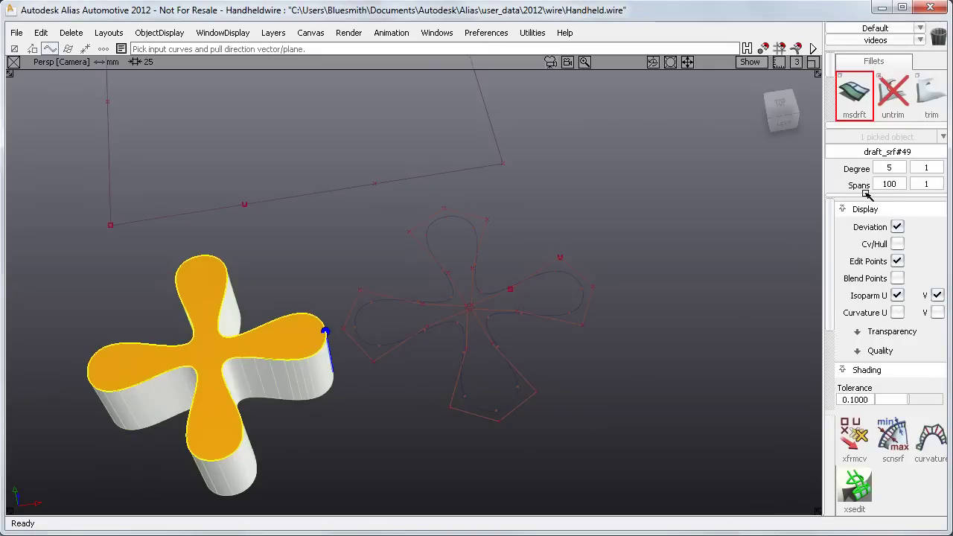
pyautogui.click(579, 311)
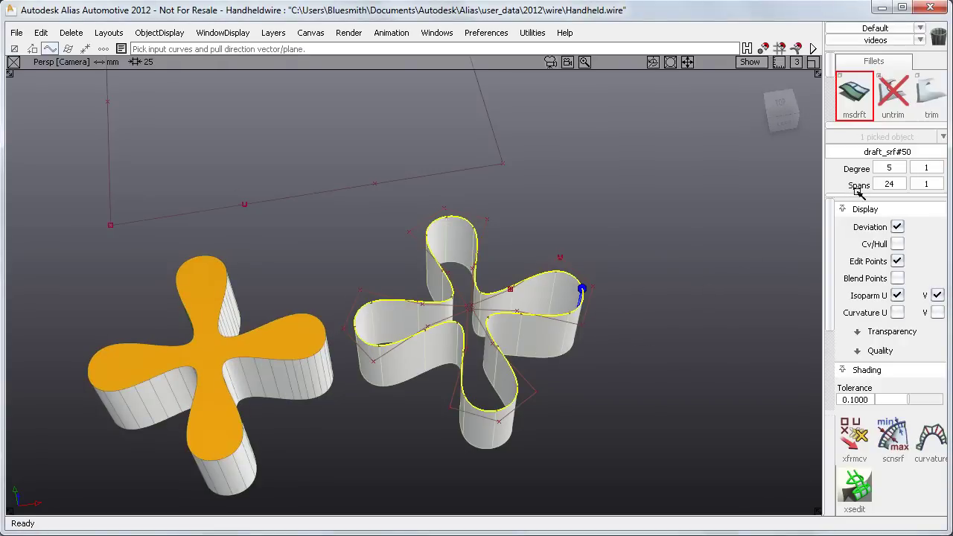
pyautogui.keyDown('ctrl'); pyautogui.keyDown('shift'); pyautogui.moveTo(751, 236); pyautogui.dragTo(753, 221); pyautogui.keyUp('shift'); pyautogui.keyUp('ctrl')
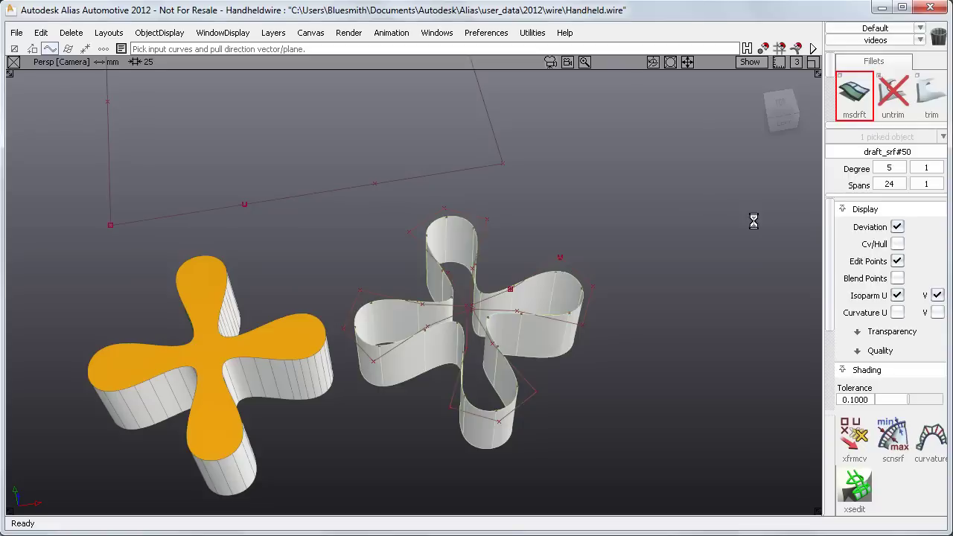
# Step: Build multi-surface draft flanges around the large rectangular outline from its four straight curves
pyautogui.keyDown('alt'); pyautogui.keyDown('shift'); pyautogui.moveTo(617, 213); pyautogui.dragTo(728, 364); pyautogui.keyUp('shift'); pyautogui.keyUp('alt')
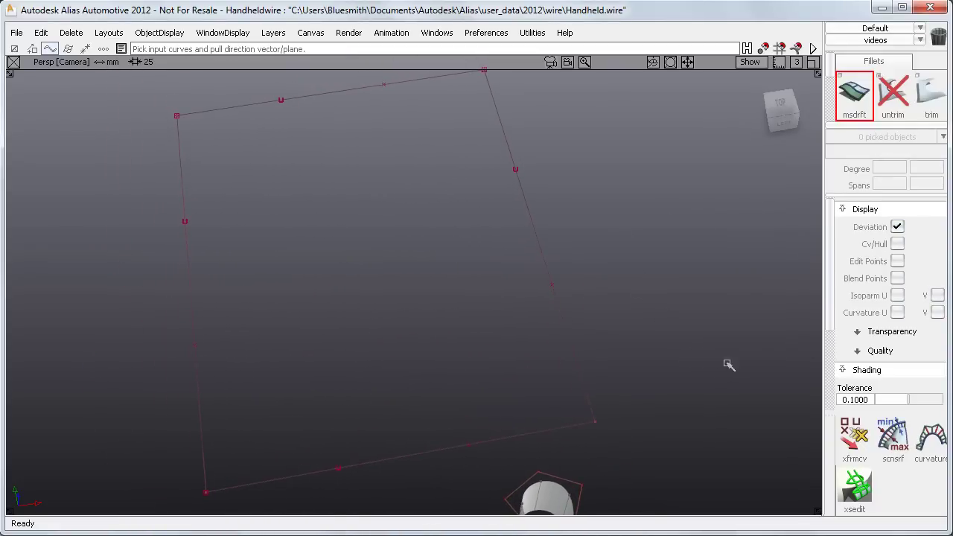
pyautogui.doubleClick(854, 93)
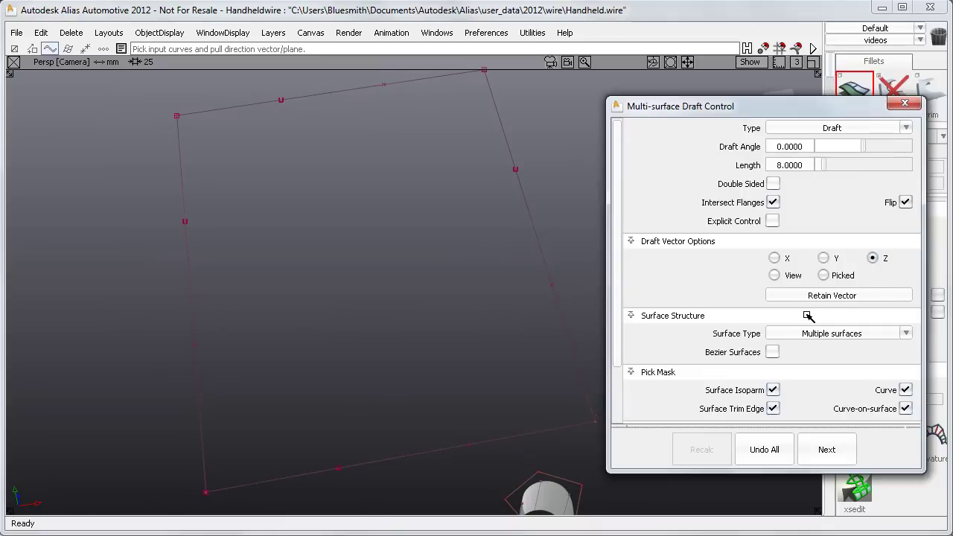
pyautogui.moveTo(153, 97); pyautogui.dragTo(183, 127)
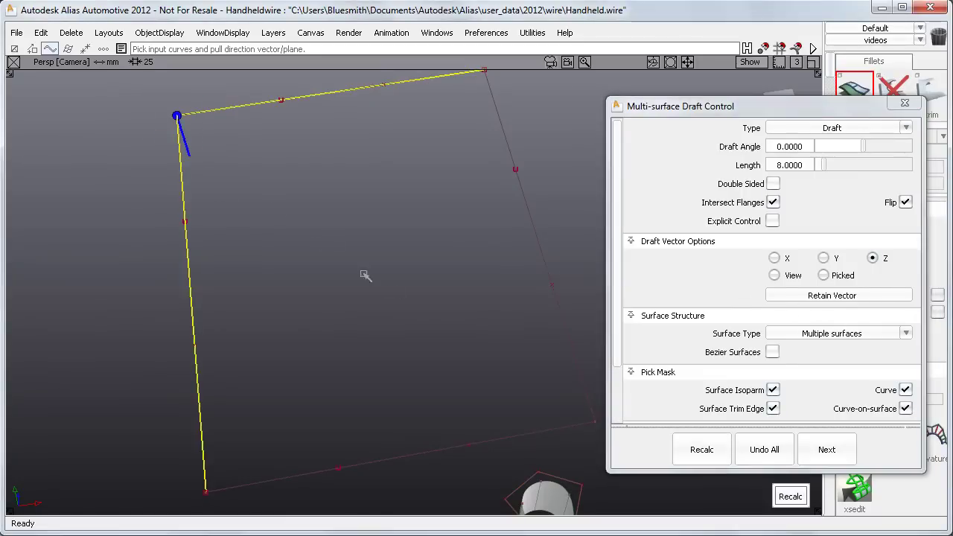
pyautogui.moveTo(564, 411); pyautogui.dragTo(599, 455)
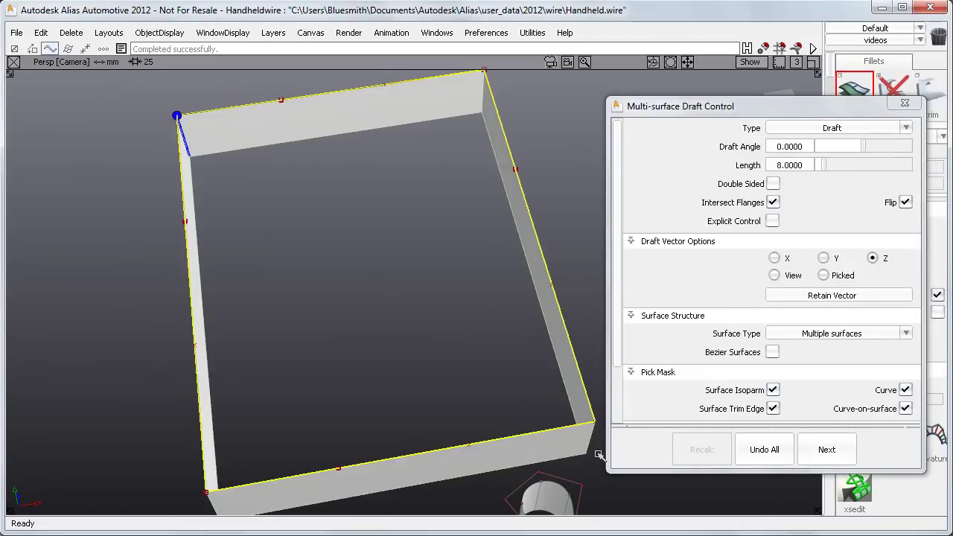
# Step: Try double-sided flanges with the Single Surface option on the rectangle and return to one-sided flanges
pyautogui.keyDown('alt'); pyautogui.keyDown('shift'); pyautogui.moveTo(497, 207); pyautogui.dragTo(456, 307, button='middle'); pyautogui.keyUp('shift'); pyautogui.keyUp('alt')
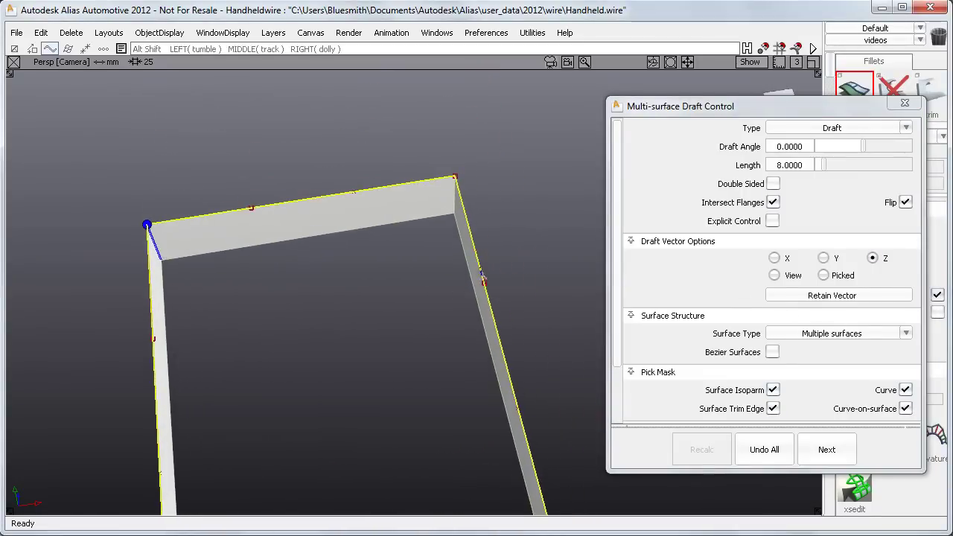
pyautogui.keyDown('alt'); pyautogui.keyDown('shift'); pyautogui.click(478, 266); pyautogui.keyUp('shift'); pyautogui.keyUp('alt')
pyautogui.keyDown('alt'); pyautogui.keyDown('shift'); pyautogui.moveTo(432, 290); pyautogui.dragTo(471, 323); pyautogui.keyUp('shift'); pyautogui.keyUp('alt')
pyautogui.keyDown('alt'); pyautogui.keyDown('shift'); pyautogui.moveTo(430, 335); pyautogui.dragTo(458, 316, button='right'); pyautogui.keyUp('shift'); pyautogui.keyUp('alt')
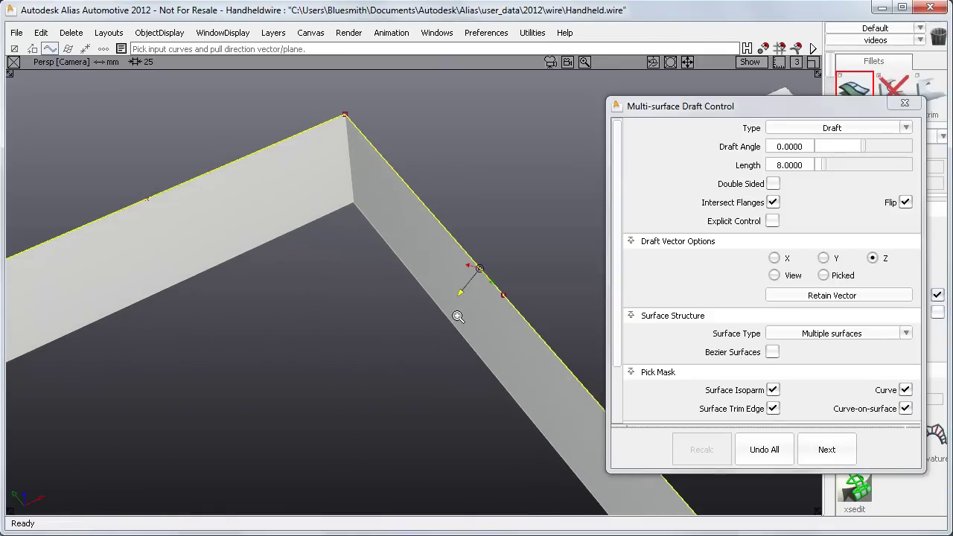
pyautogui.click(773, 183)
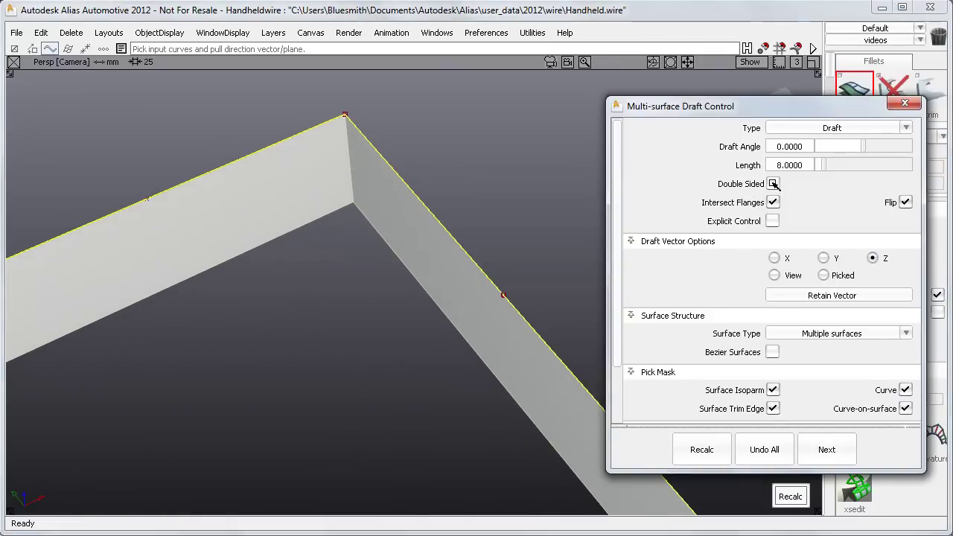
pyautogui.click(906, 184)
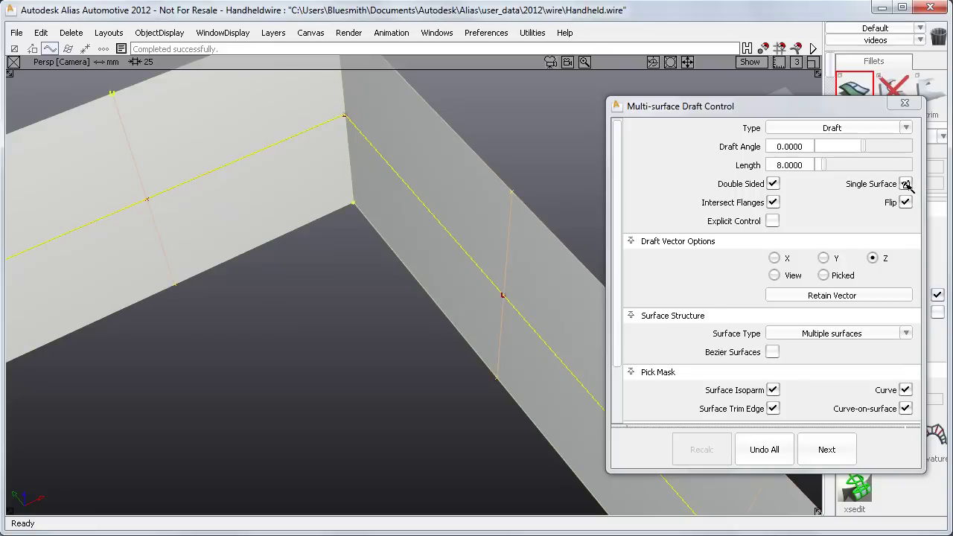
pyautogui.click(772, 184)
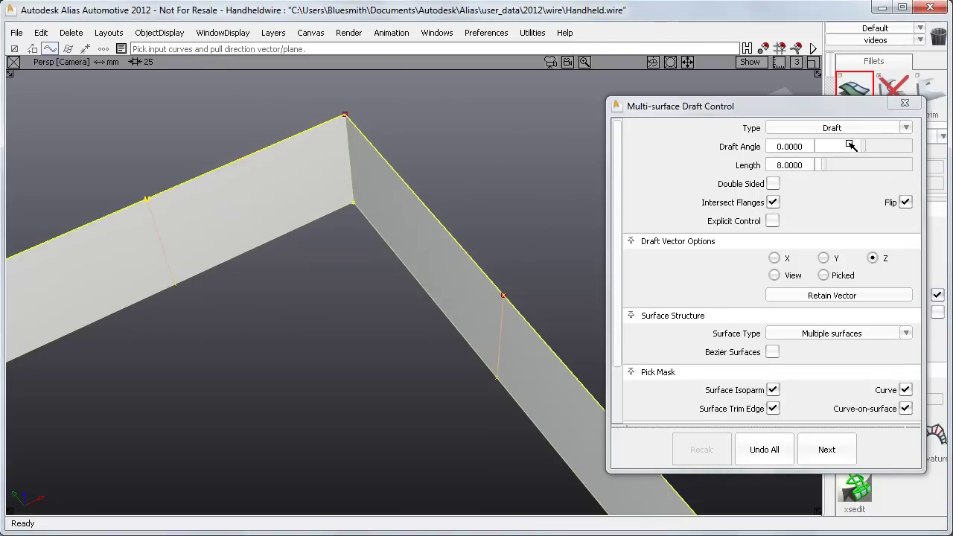
# Step: Set the rectangular flanges' draft angle to -55 degrees and turn off Intersect Flanges
pyautogui.moveTo(851, 145); pyautogui.dragTo(848, 146)
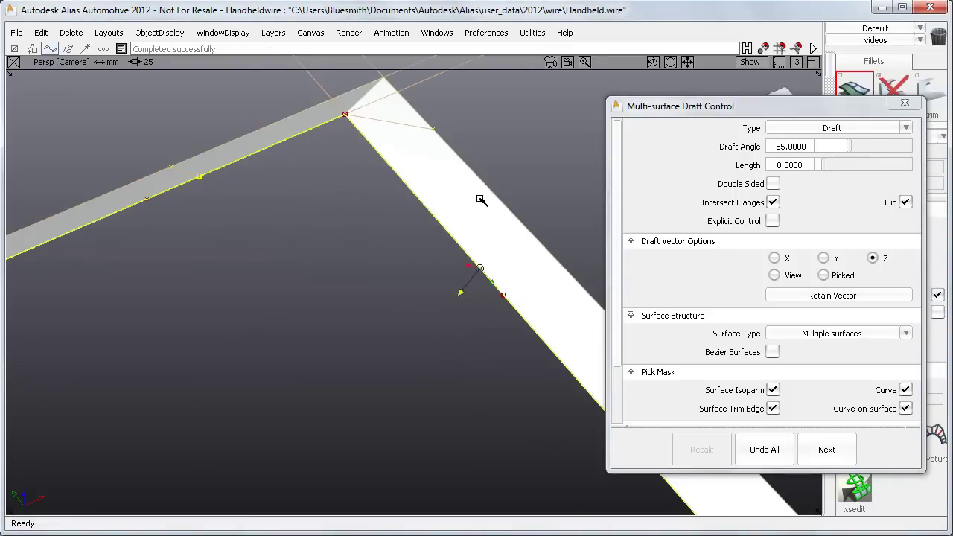
pyautogui.keyDown('alt'); pyautogui.keyDown('shift'); pyautogui.moveTo(480, 199); pyautogui.dragTo(461, 366, button='right'); pyautogui.keyUp('shift'); pyautogui.keyUp('alt')
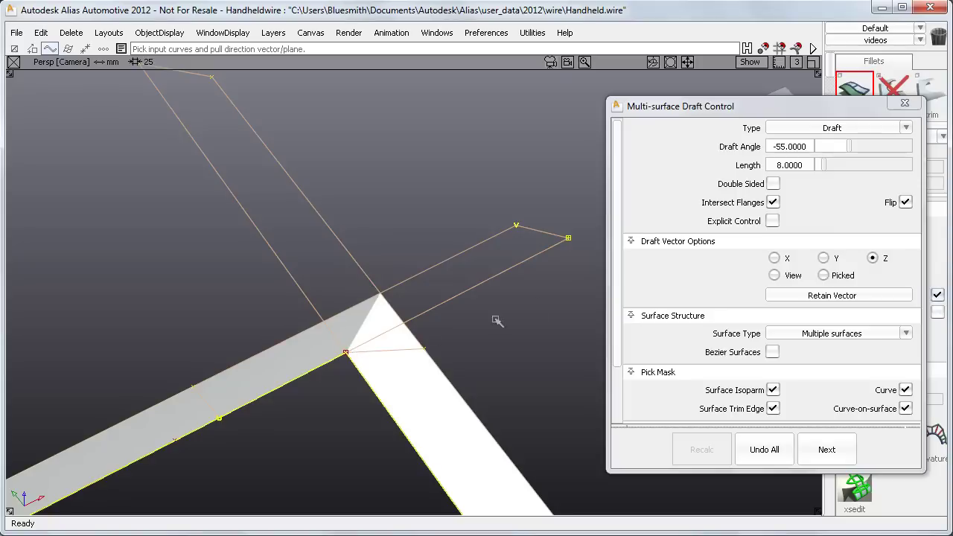
pyautogui.click(772, 203)
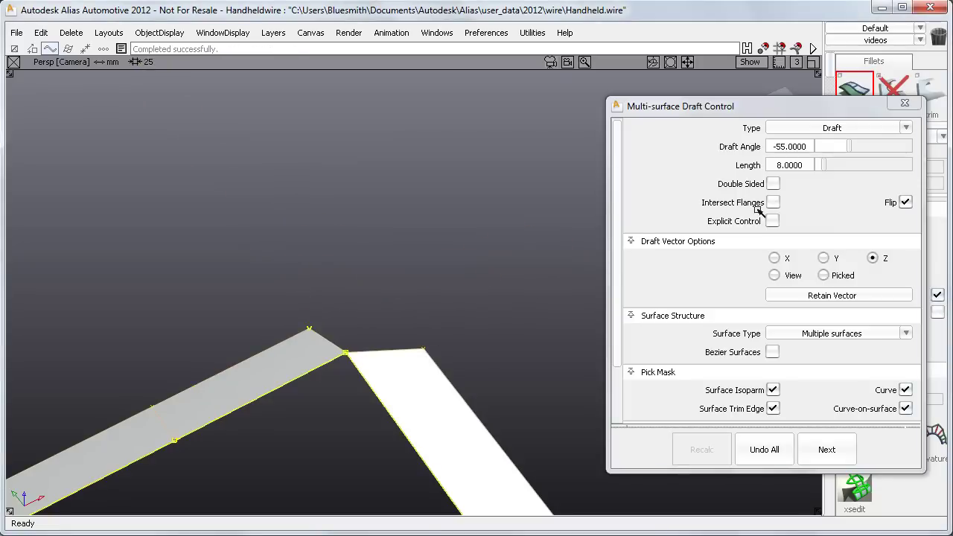
pyautogui.keyDown('alt'); pyautogui.keyDown('shift'); pyautogui.moveTo(515, 313); pyautogui.dragTo(437, 376, button='right'); pyautogui.keyUp('shift'); pyautogui.keyUp('alt')
pyautogui.keyDown('alt'); pyautogui.keyDown('shift'); pyautogui.moveTo(437, 372); pyautogui.dragTo(466, 225, button='middle'); pyautogui.keyUp('shift'); pyautogui.keyUp('alt')
pyautogui.keyDown('alt'); pyautogui.keyDown('shift'); pyautogui.moveTo(437, 244); pyautogui.dragTo(440, 288); pyautogui.keyUp('shift'); pyautogui.keyUp('alt')
pyautogui.keyDown('alt'); pyautogui.keyDown('shift'); pyautogui.moveTo(440, 289); pyautogui.dragTo(441, 297, button='right'); pyautogui.keyUp('shift'); pyautogui.keyUp('alt')
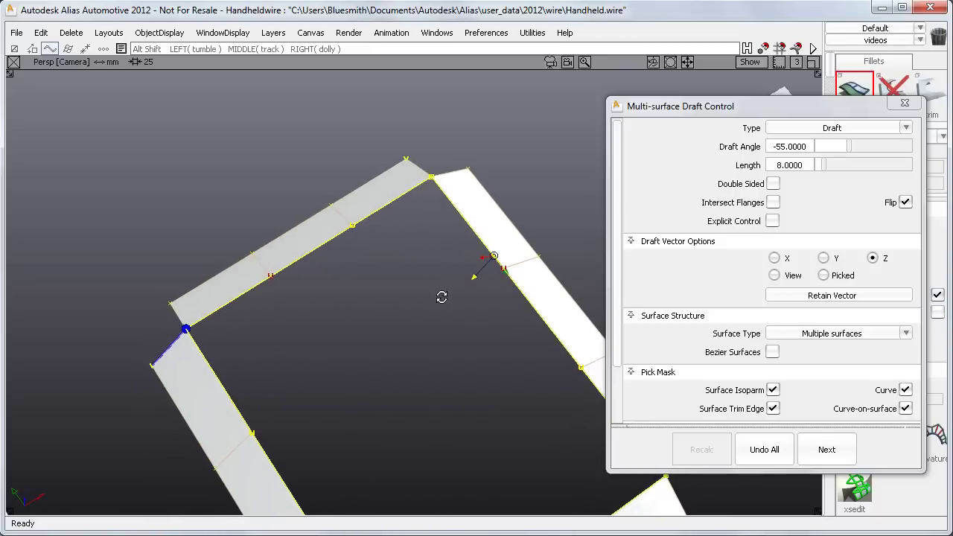
# Step: Set the rectangular flanges' draft angle to 45 degrees with Intersect Flanges on and clear the selection
pyautogui.click(872, 147)
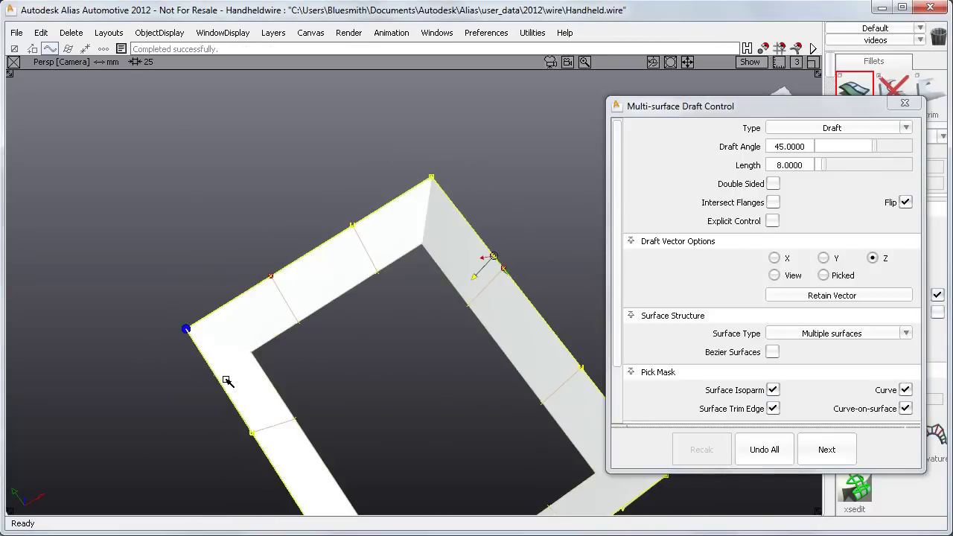
pyautogui.keyDown('alt'); pyautogui.keyDown('shift'); pyautogui.click(217, 380); pyautogui.keyUp('shift'); pyautogui.keyUp('alt')
pyautogui.keyDown('alt'); pyautogui.keyDown('shift'); pyautogui.moveTo(217, 380); pyautogui.dragTo(369, 341); pyautogui.keyUp('shift'); pyautogui.keyUp('alt')
pyautogui.keyDown('alt'); pyautogui.keyDown('shift'); pyautogui.moveTo(246, 415); pyautogui.dragTo(138, 436); pyautogui.keyUp('shift'); pyautogui.keyUp('alt')
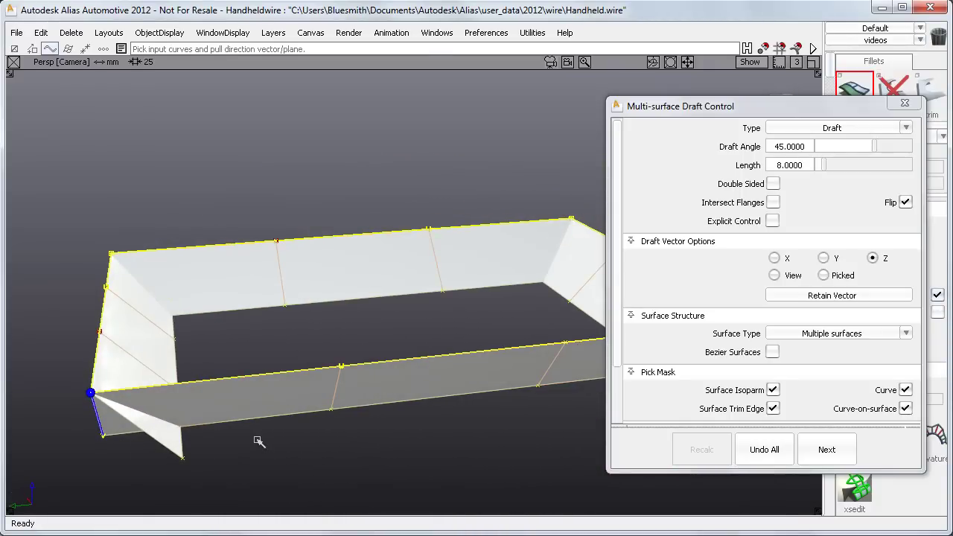
pyautogui.click(774, 202)
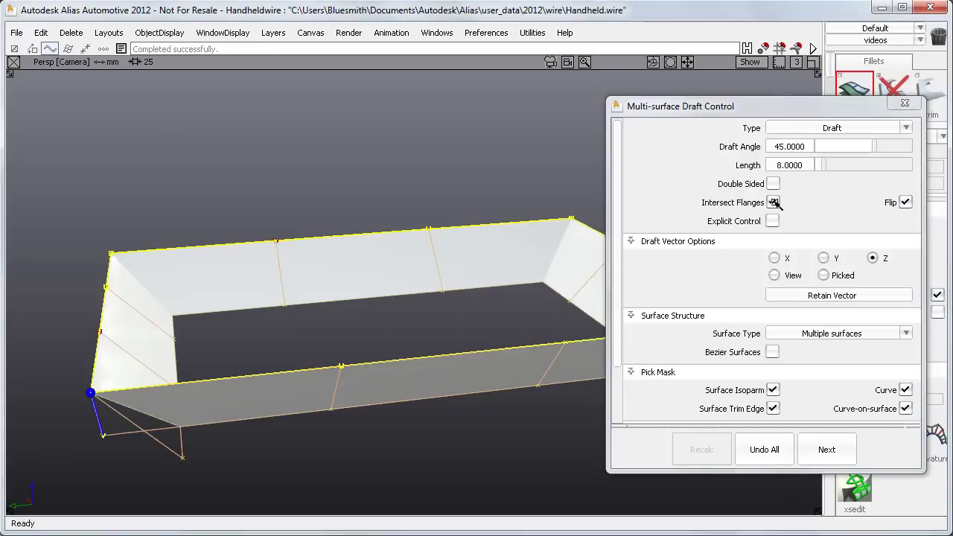
pyautogui.keyDown('ctrl'); pyautogui.keyDown('shift'); pyautogui.moveTo(385, 287); pyautogui.dragTo(370, 230); pyautogui.keyUp('shift'); pyautogui.keyUp('ctrl')
# Step: Examine the side edge of the phone body near the orange flower-shaped buttons
pyautogui.keyDown('alt'); pyautogui.keyDown('shift'); pyautogui.click(345, 237); pyautogui.keyUp('shift'); pyautogui.keyUp('alt')
pyautogui.keyDown('alt'); pyautogui.keyDown('shift'); pyautogui.moveTo(653, 215); pyautogui.dragTo(381, 380); pyautogui.keyUp('shift'); pyautogui.keyUp('alt')
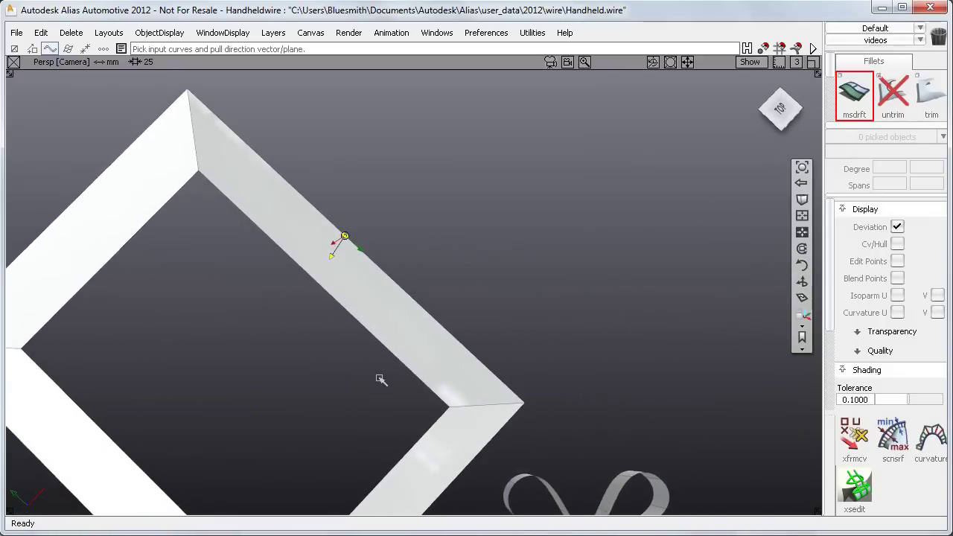
pyautogui.keyDown('alt'); pyautogui.keyDown('shift'); pyautogui.moveTo(384, 377); pyautogui.dragTo(600, 350, button='middle'); pyautogui.keyUp('shift'); pyautogui.keyUp('alt')
pyautogui.keyDown('alt'); pyautogui.keyDown('shift'); pyautogui.moveTo(600, 350); pyautogui.dragTo(519, 423, button='right'); pyautogui.keyUp('shift'); pyautogui.keyUp('alt')
pyautogui.keyDown('alt'); pyautogui.keyDown('shift'); pyautogui.moveTo(521, 430); pyautogui.dragTo(631, 175, button='middle'); pyautogui.keyUp('shift'); pyautogui.keyUp('alt')
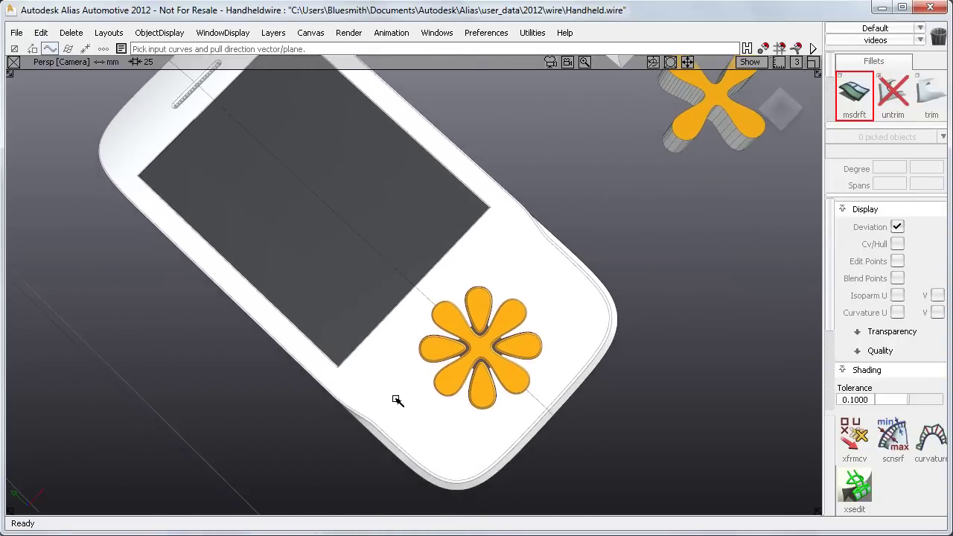
pyautogui.click(372, 422)
pyautogui.keyDown('alt'); pyautogui.keyDown('shift'); pyautogui.moveTo(358, 442); pyautogui.dragTo(408, 331, button='right'); pyautogui.keyUp('shift'); pyautogui.keyUp('alt')
pyautogui.keyDown('alt'); pyautogui.keyDown('shift'); pyautogui.moveTo(408, 332); pyautogui.dragTo(402, 315); pyautogui.keyUp('shift'); pyautogui.keyUp('alt')
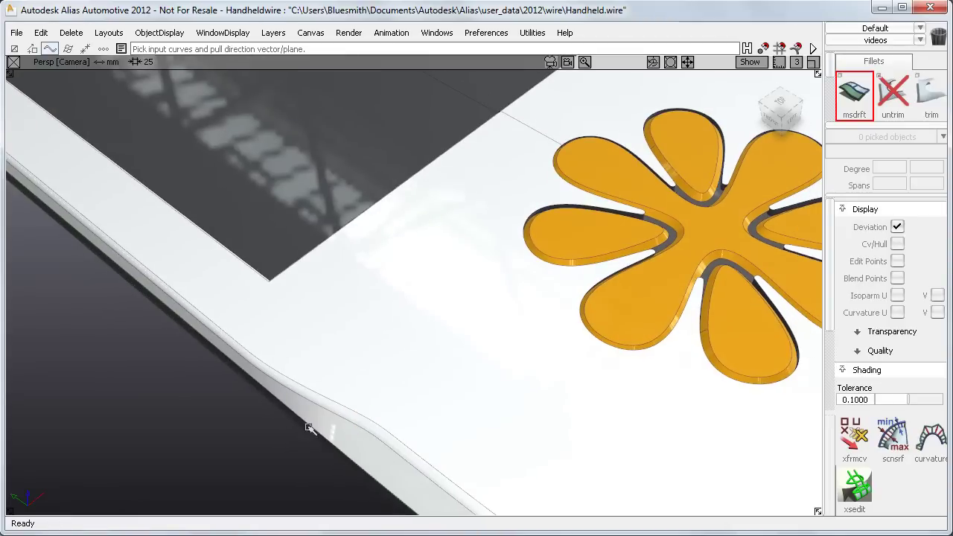
pyautogui.keyDown('alt'); pyautogui.keyDown('shift'); pyautogui.moveTo(451, 478); pyautogui.dragTo(449, 438, button='right'); pyautogui.keyUp('shift'); pyautogui.keyUp('alt')
pyautogui.keyDown('alt'); pyautogui.keyDown('shift'); pyautogui.moveTo(450, 438); pyautogui.dragTo(543, 343, button='middle'); pyautogui.keyUp('shift'); pyautogui.keyUp('alt')
pyautogui.keyDown('alt'); pyautogui.keyDown('shift'); pyautogui.moveTo(412, 372); pyautogui.dragTo(508, 343, button='middle'); pyautogui.keyUp('shift'); pyautogui.keyUp('alt')
# Step: Select the curves outlining the phone body in the copy beside the finished phone
pyautogui.keyDown('ctrl'); pyautogui.keyDown('shift'); pyautogui.moveTo(487, 394); pyautogui.dragTo(521, 412); pyautogui.keyUp('shift'); pyautogui.keyUp('ctrl')
pyautogui.moveTo(99, 120); pyautogui.dragTo(632, 436)
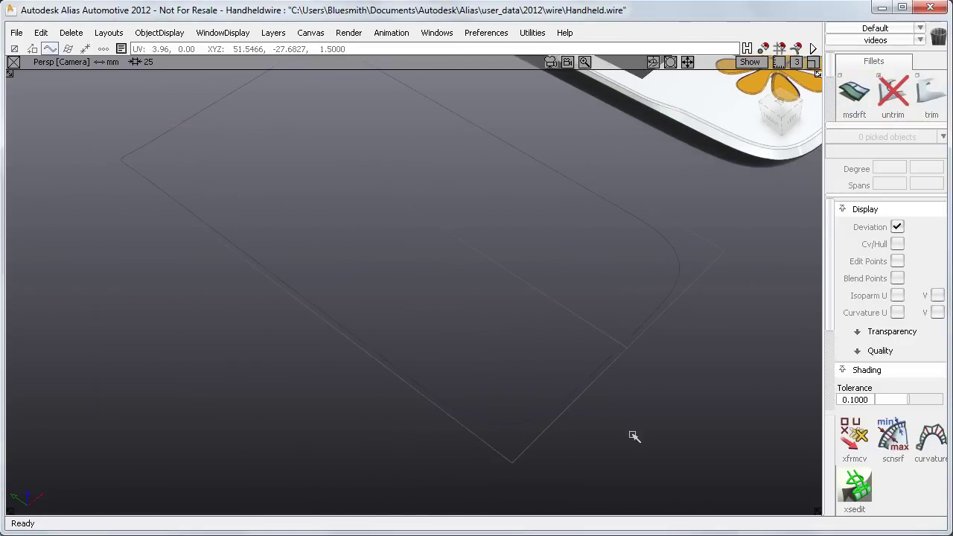
pyautogui.keyDown('alt'); pyautogui.keyDown('shift'); pyautogui.click(336, 323); pyautogui.keyUp('shift'); pyautogui.keyUp('alt')
pyautogui.keyDown('alt'); pyautogui.keyDown('shift'); pyautogui.moveTo(283, 399); pyautogui.dragTo(527, 390); pyautogui.keyUp('shift'); pyautogui.keyUp('alt')
pyautogui.keyDown('alt'); pyautogui.keyDown('shift'); pyautogui.moveTo(528, 390); pyautogui.dragTo(550, 380, button='middle'); pyautogui.keyUp('shift'); pyautogui.keyUp('alt')
pyautogui.keyDown('alt'); pyautogui.keyDown('shift'); pyautogui.moveTo(548, 380); pyautogui.dragTo(604, 347); pyautogui.keyUp('shift'); pyautogui.keyUp('alt')
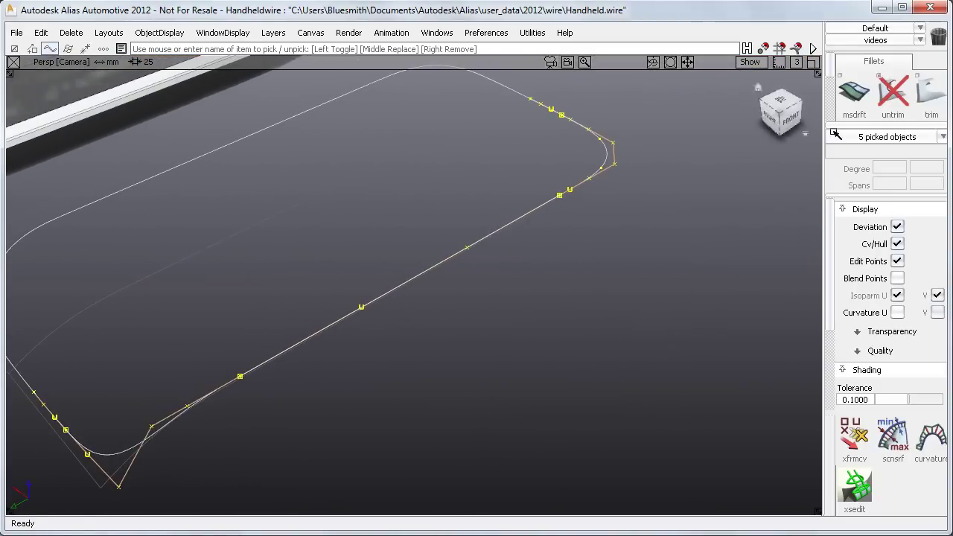
# Step: Build multi-surface draft flanges from the chained phone outline curves with a draft angle of 0 and Flip off
pyautogui.click(854, 93)
pyautogui.moveTo(821, 148); pyautogui.dragTo(774, 146)
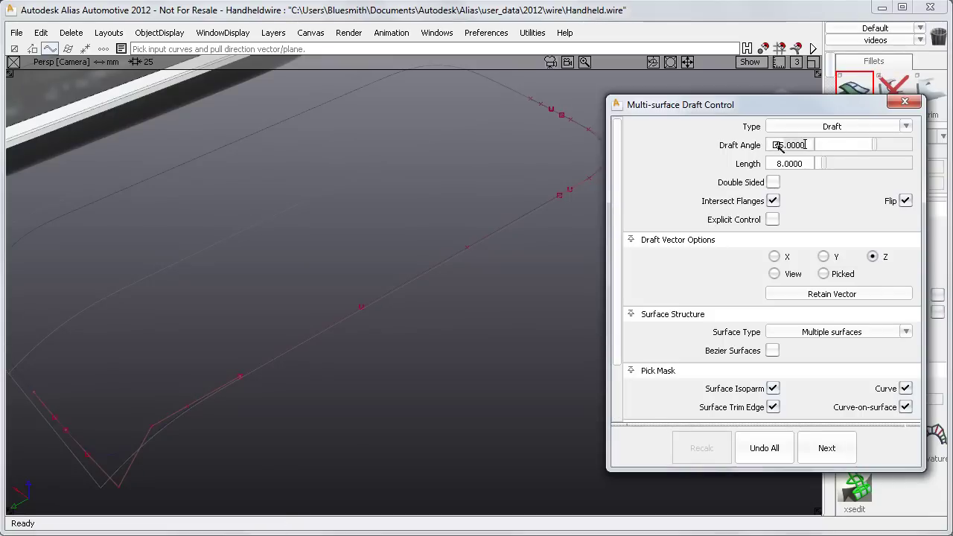
pyautogui.write('0')
pyautogui.press('Return')
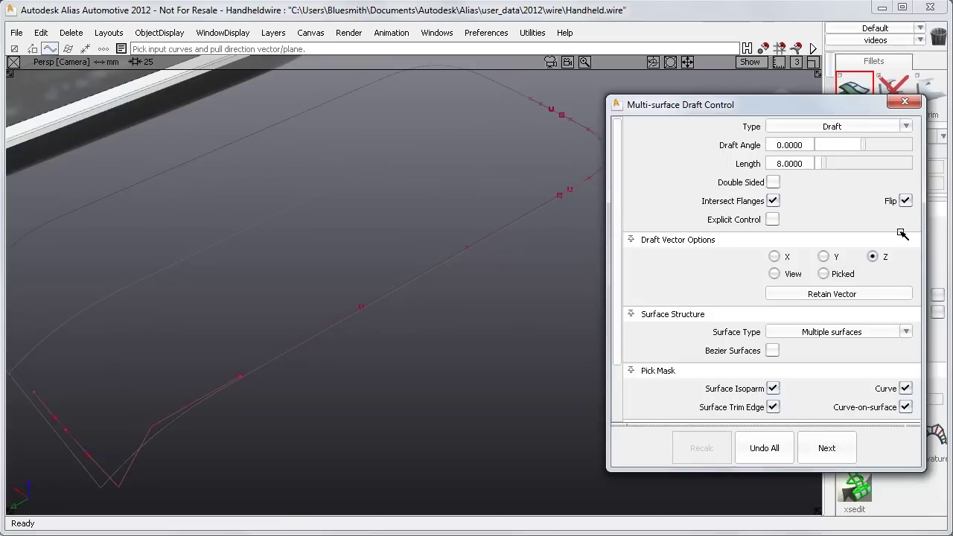
pyautogui.click(905, 202)
pyautogui.moveTo(617, 302); pyautogui.dragTo(618, 376)
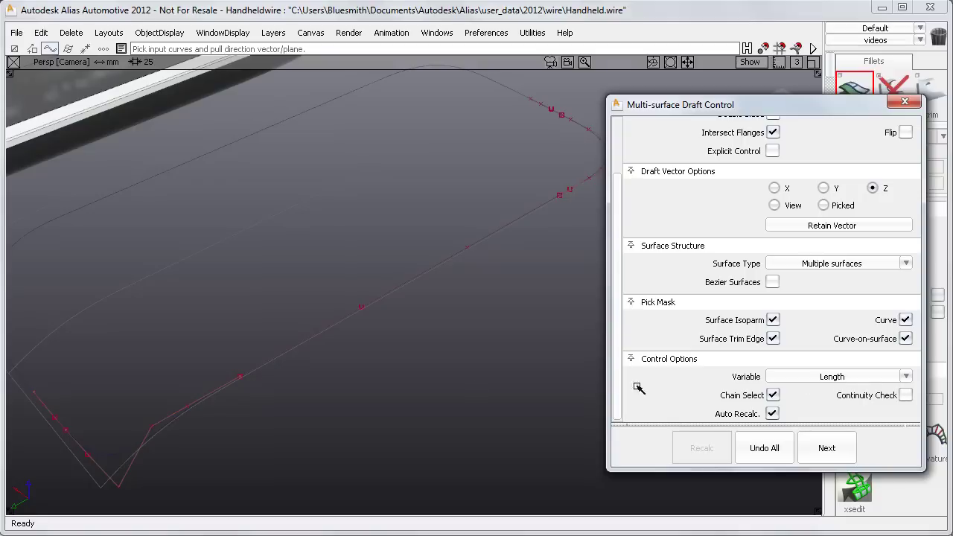
pyautogui.click(51, 410)
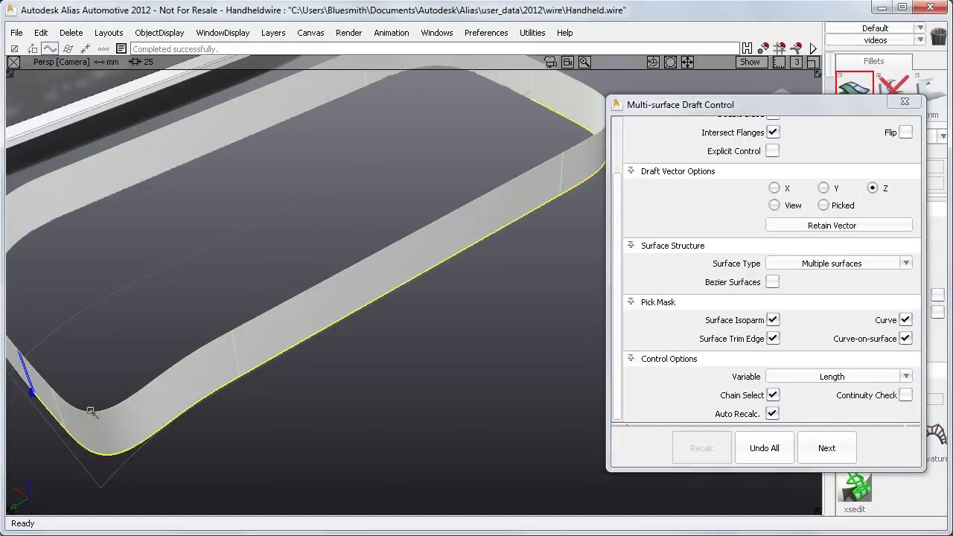
# Step: Add length control handles on the phone flange's far end and long side, shortening the flange to about 3 mm there
pyautogui.keyDown('alt'); pyautogui.keyDown('shift'); pyautogui.moveTo(261, 425); pyautogui.dragTo(389, 376); pyautogui.keyUp('shift'); pyautogui.keyUp('alt')
pyautogui.click(427, 287)
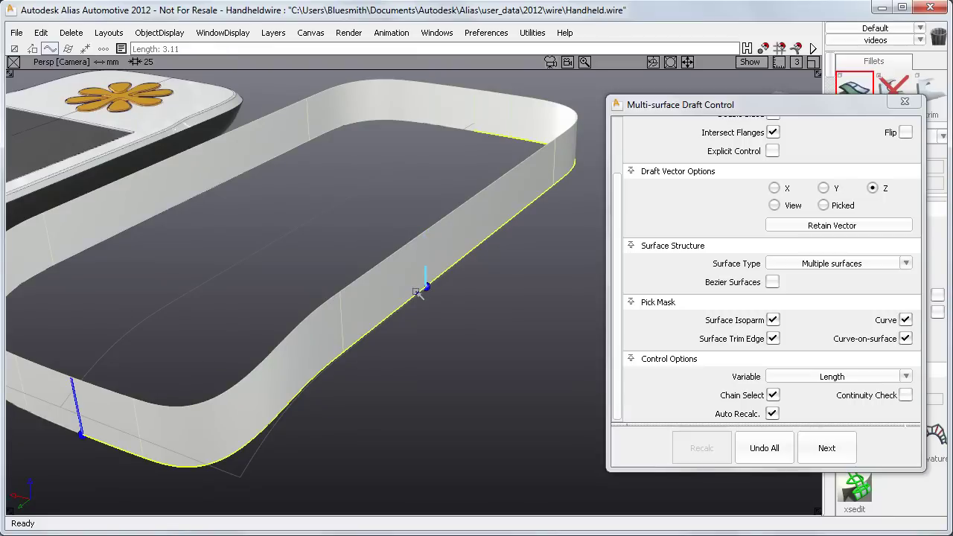
pyautogui.press('Return')
pyautogui.moveTo(426, 286); pyautogui.dragTo(523, 137)
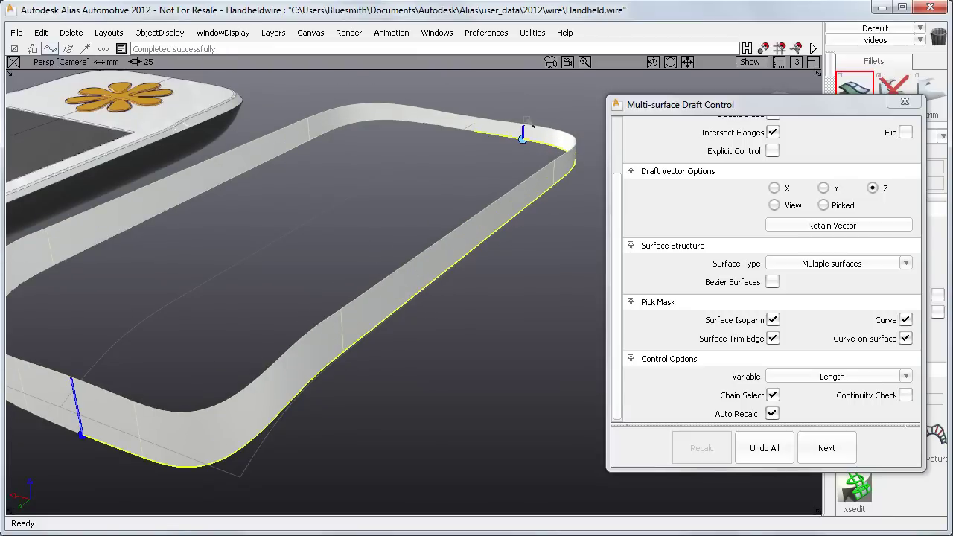
pyautogui.click(397, 309)
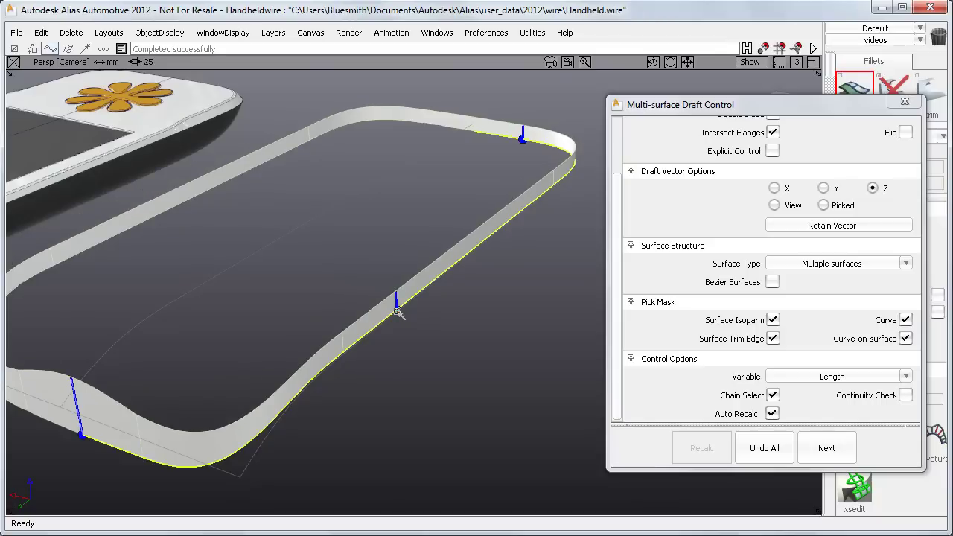
# Step: Slide the start handle to the near corner, shift the middle handle along the long side, and remove the far-end handle
pyautogui.moveTo(81, 436); pyautogui.dragTo(257, 441)
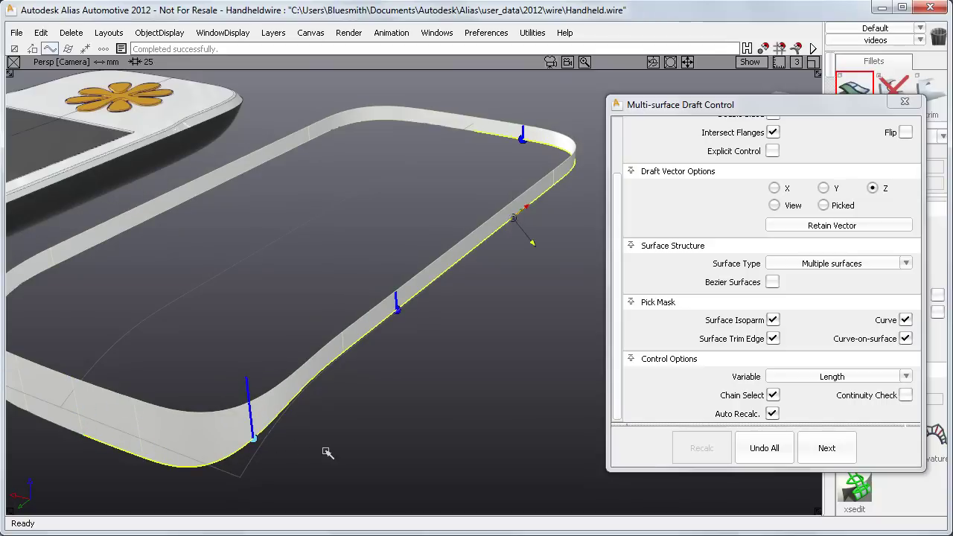
pyautogui.keyDown('alt'); pyautogui.keyDown('shift'); pyautogui.moveTo(333, 438); pyautogui.dragTo(308, 364); pyautogui.keyUp('shift'); pyautogui.keyUp('alt')
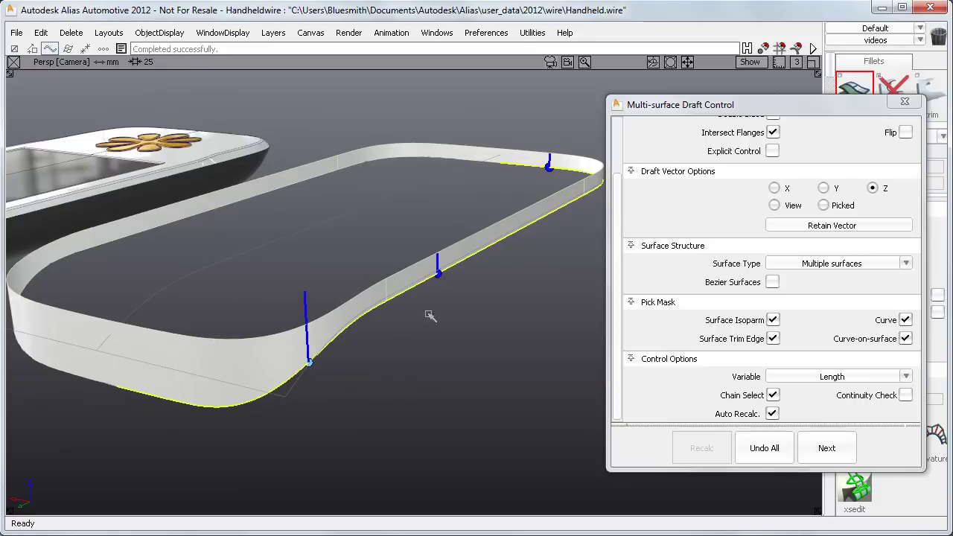
pyautogui.moveTo(440, 274); pyautogui.dragTo(460, 265)
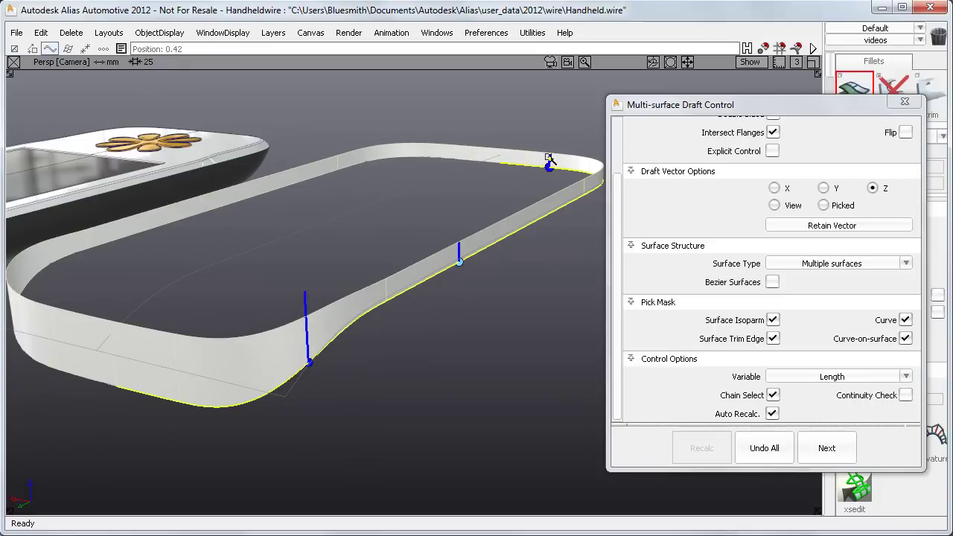
pyautogui.click(548, 159)
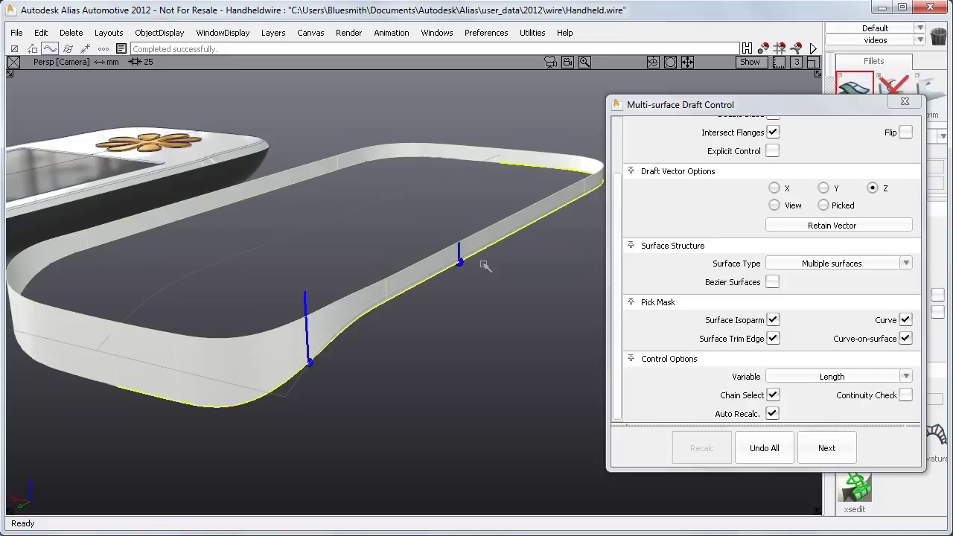
pyautogui.keyDown('alt'); pyautogui.keyDown('shift'); pyautogui.moveTo(459, 312); pyautogui.dragTo(488, 306); pyautogui.keyUp('shift'); pyautogui.keyUp('alt')
pyautogui.keyDown('alt'); pyautogui.keyDown('shift'); pyautogui.moveTo(489, 306); pyautogui.dragTo(489, 299, button='middle'); pyautogui.keyUp('shift'); pyautogui.keyUp('alt')
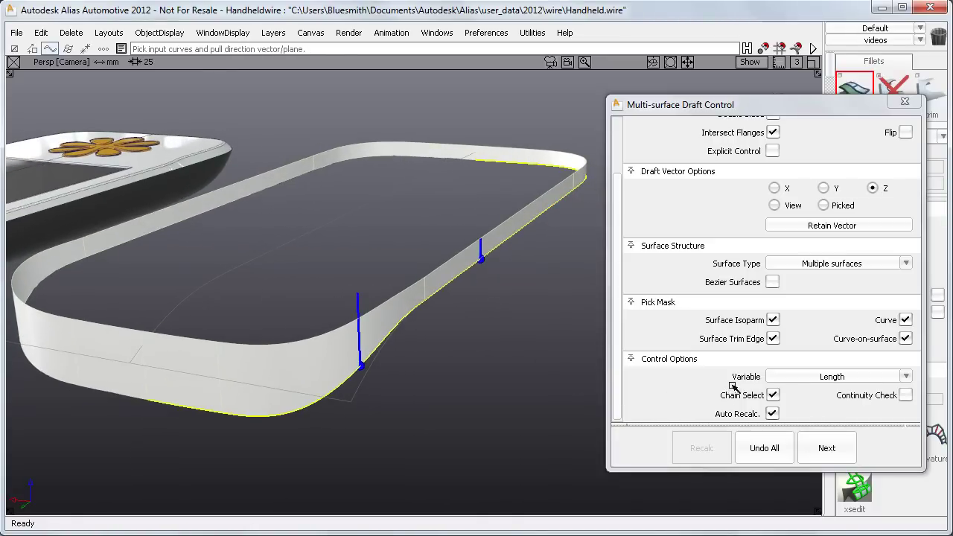
# Step: Set the variable control to Angle, tilt the flange inward with a new long-side handle, and slide that handle to the far end
pyautogui.click(794, 378)
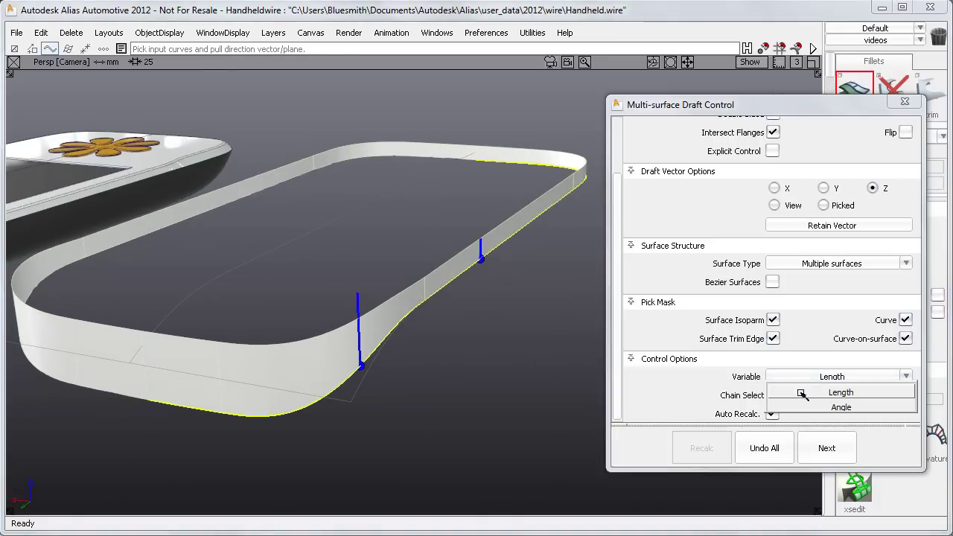
pyautogui.click(801, 404)
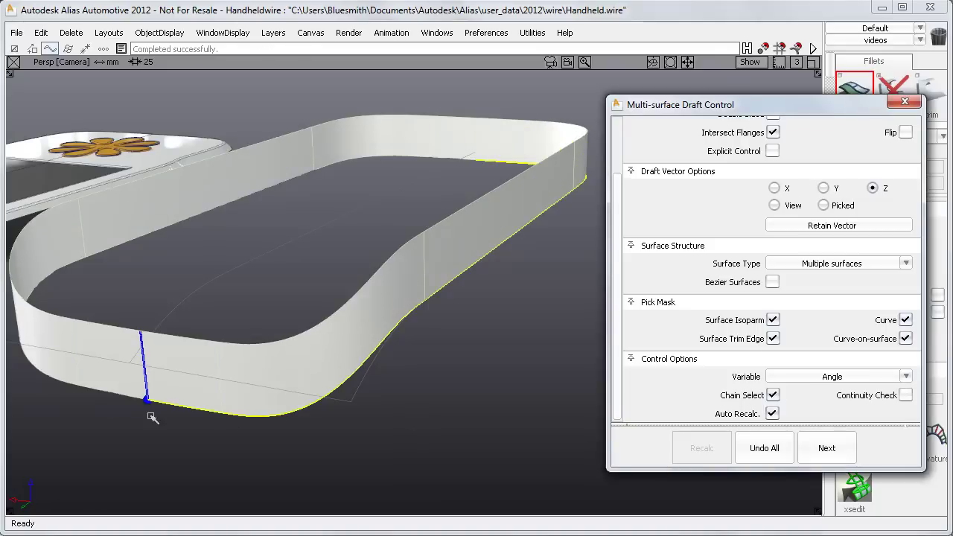
pyautogui.click(498, 246)
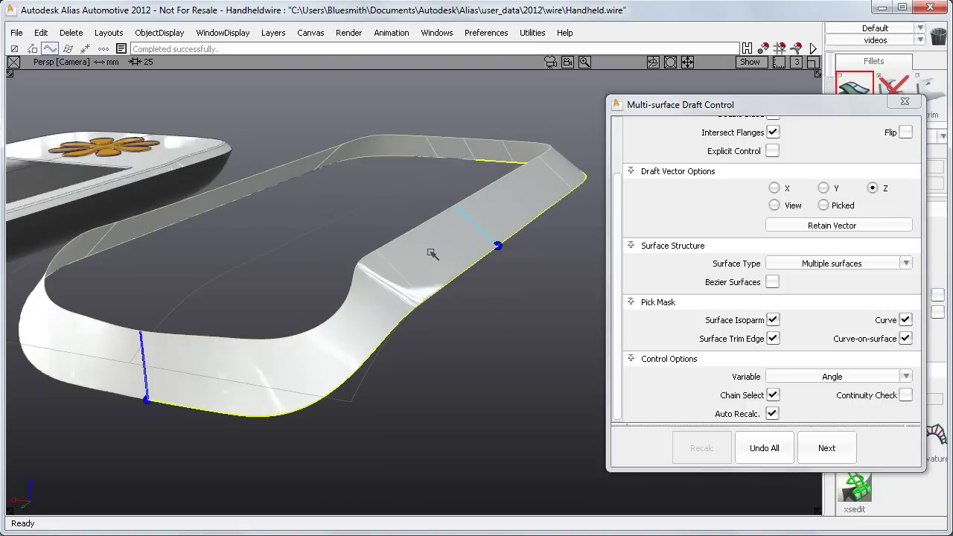
pyautogui.moveTo(498, 246); pyautogui.dragTo(528, 166)
# Step: Slide both angle handles onto the phone flange's long side and place them close together for a short angle transition
pyautogui.keyDown('alt'); pyautogui.keyDown('shift'); pyautogui.moveTo(517, 300); pyautogui.dragTo(489, 327, button='right'); pyautogui.keyUp('shift'); pyautogui.keyUp('alt')
pyautogui.keyDown('alt'); pyautogui.keyDown('shift'); pyautogui.moveTo(532, 298); pyautogui.dragTo(504, 344); pyautogui.keyUp('shift'); pyautogui.keyUp('alt')
pyautogui.keyDown('alt'); pyautogui.keyDown('shift'); pyautogui.moveTo(504, 344); pyautogui.dragTo(232, 409, button='middle'); pyautogui.keyUp('shift'); pyautogui.keyUp('alt')
pyautogui.keyDown('alt'); pyautogui.keyDown('shift'); pyautogui.moveTo(553, 333); pyautogui.dragTo(544, 340, button='right'); pyautogui.keyUp('shift'); pyautogui.keyUp('alt')
pyautogui.keyDown('alt'); pyautogui.keyDown('shift'); pyautogui.moveTo(544, 340); pyautogui.dragTo(496, 402); pyautogui.keyUp('shift'); pyautogui.keyUp('alt')
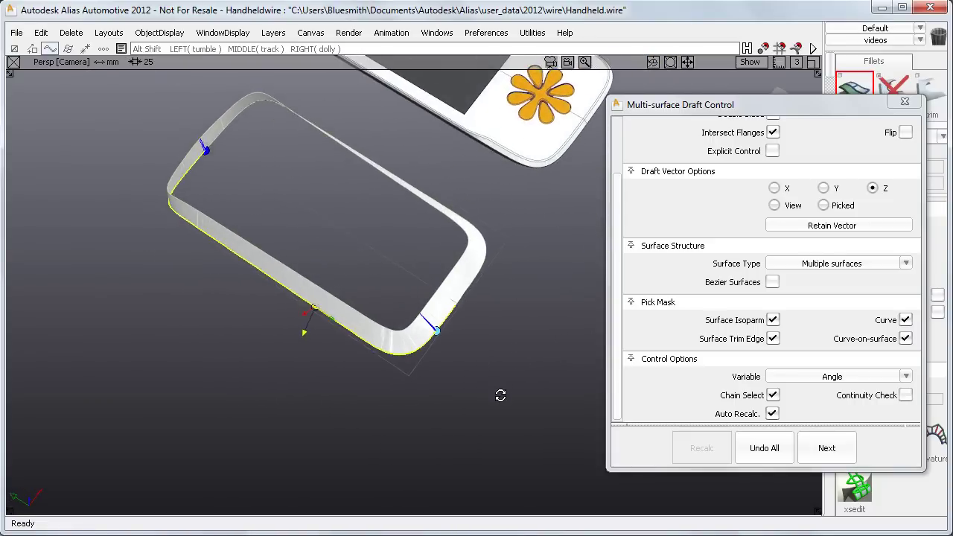
pyautogui.keyDown('alt'); pyautogui.keyDown('shift'); pyautogui.moveTo(496, 403); pyautogui.dragTo(495, 423, button='middle'); pyautogui.keyUp('shift'); pyautogui.keyUp('alt')
pyautogui.moveTo(204, 165)
pyautogui.mouseDown()
pyautogui.moveTo(194, 200)
pyautogui.moveTo(215, 287)
pyautogui.moveTo(231, 276)
pyautogui.mouseUp()
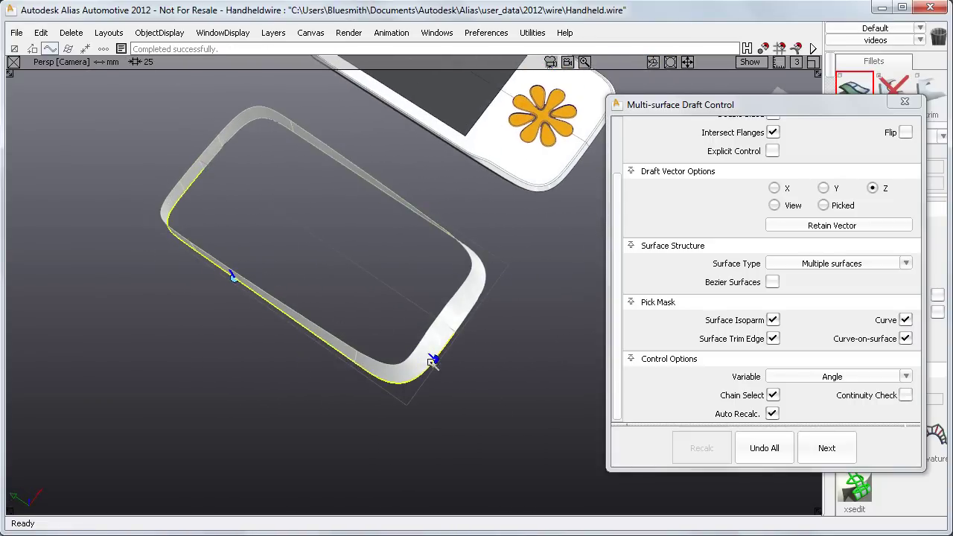
pyautogui.moveTo(433, 358)
pyautogui.mouseDown()
pyautogui.moveTo(402, 382)
pyautogui.moveTo(298, 346)
pyautogui.moveTo(266, 323)
pyautogui.mouseUp()
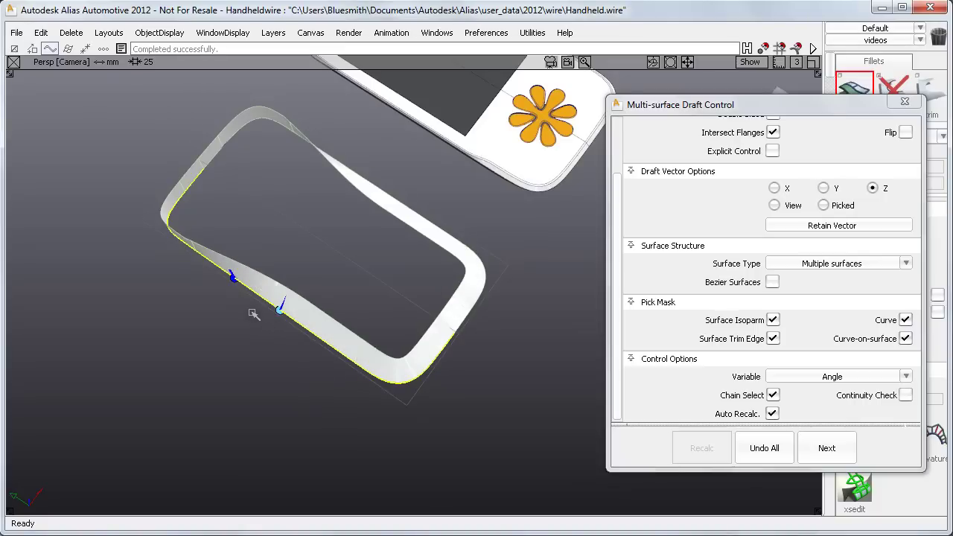
pyautogui.moveTo(233, 277); pyautogui.dragTo(252, 293)
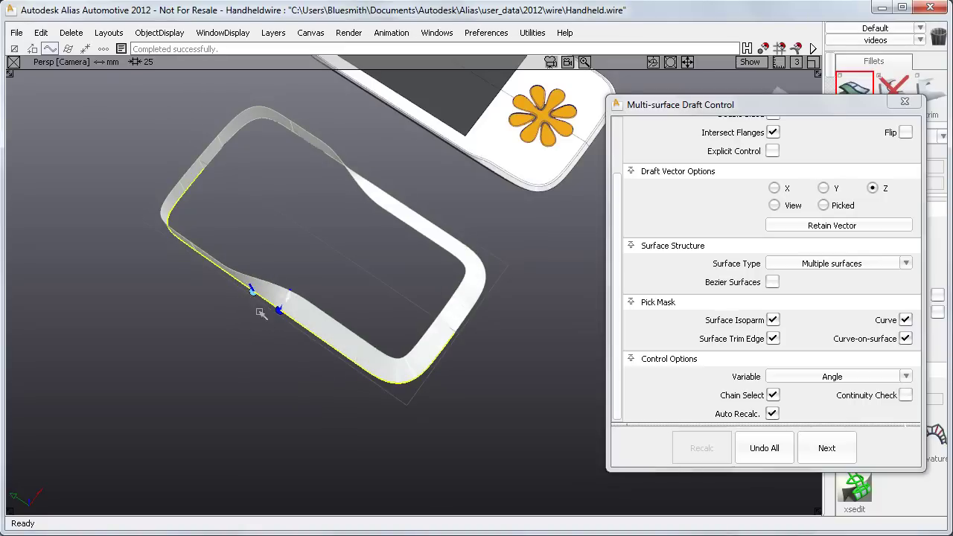
pyautogui.keyDown('alt'); pyautogui.keyDown('shift'); pyautogui.moveTo(303, 368); pyautogui.dragTo(324, 343); pyautogui.keyUp('shift'); pyautogui.keyUp('alt')
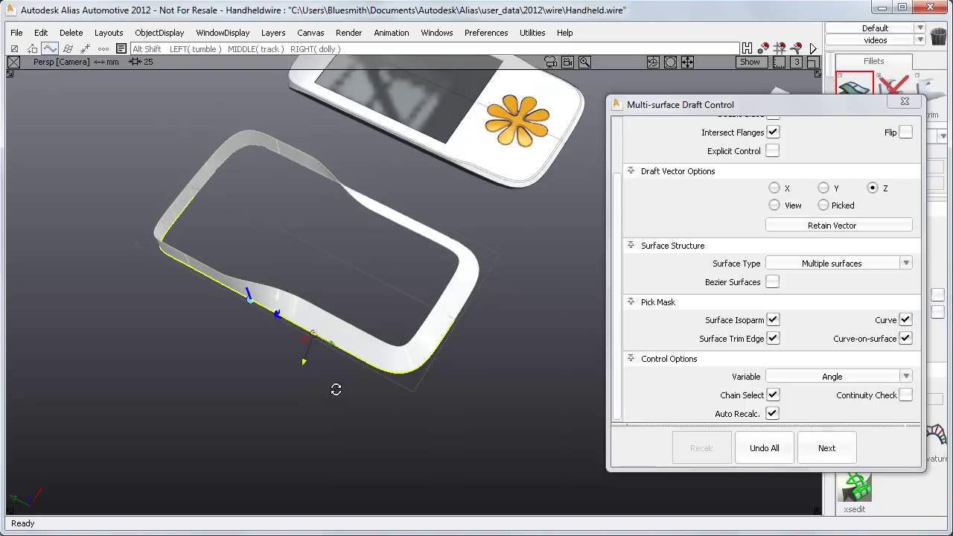
pyautogui.keyDown('alt'); pyautogui.keyDown('shift'); pyautogui.moveTo(335, 389); pyautogui.dragTo(366, 346, button='right'); pyautogui.keyUp('shift'); pyautogui.keyUp('alt')
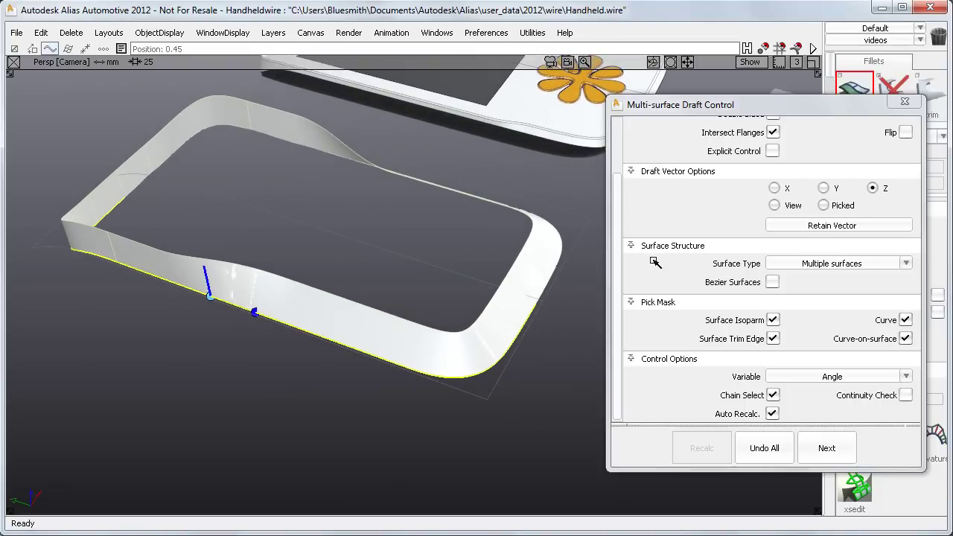
# Step: Set the flange's surface type to Single surface and finish the multi-surface draft
pyautogui.click(808, 261)
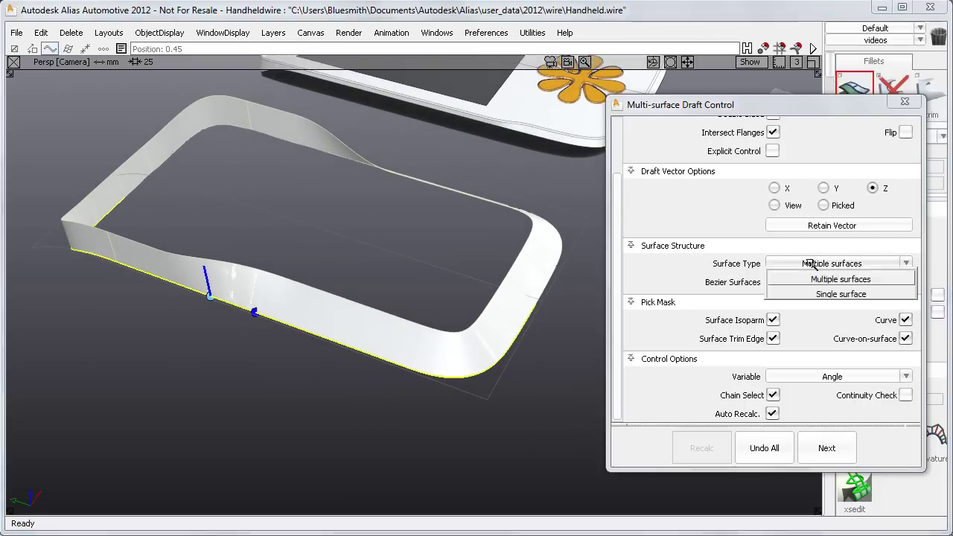
pyautogui.click(812, 292)
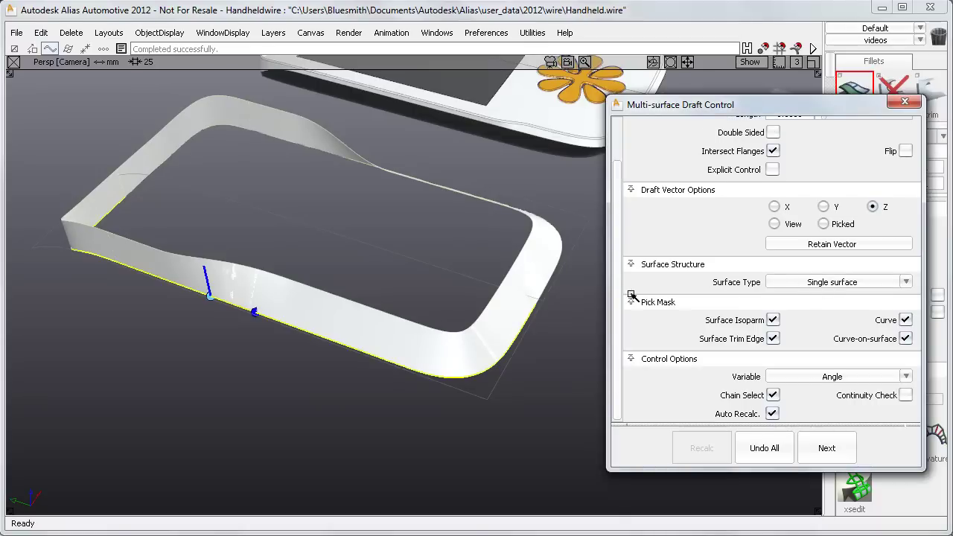
pyautogui.keyDown('ctrl'); pyautogui.keyDown('shift'); pyautogui.moveTo(544, 361); pyautogui.dragTo(542, 306); pyautogui.keyUp('shift'); pyautogui.keyUp('ctrl')
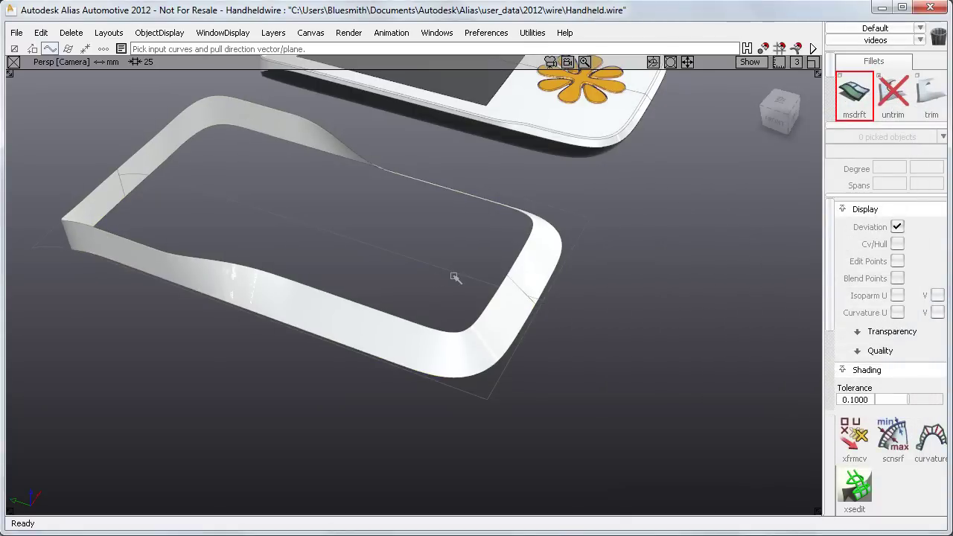
# Step: Turn the templated top surface of the phone copy back into a regular shaded surface
pyautogui.keyDown('ctrl'); pyautogui.keyDown('shift'); pyautogui.moveTo(454, 276); pyautogui.dragTo(411, 277); pyautogui.keyUp('shift'); pyautogui.keyUp('ctrl')
pyautogui.click(422, 259)
pyautogui.keyDown('ctrl'); pyautogui.keyDown('shift'); pyautogui.moveTo(423, 275); pyautogui.dragTo(433, 248, button='right'); pyautogui.keyUp('shift'); pyautogui.keyUp('ctrl')
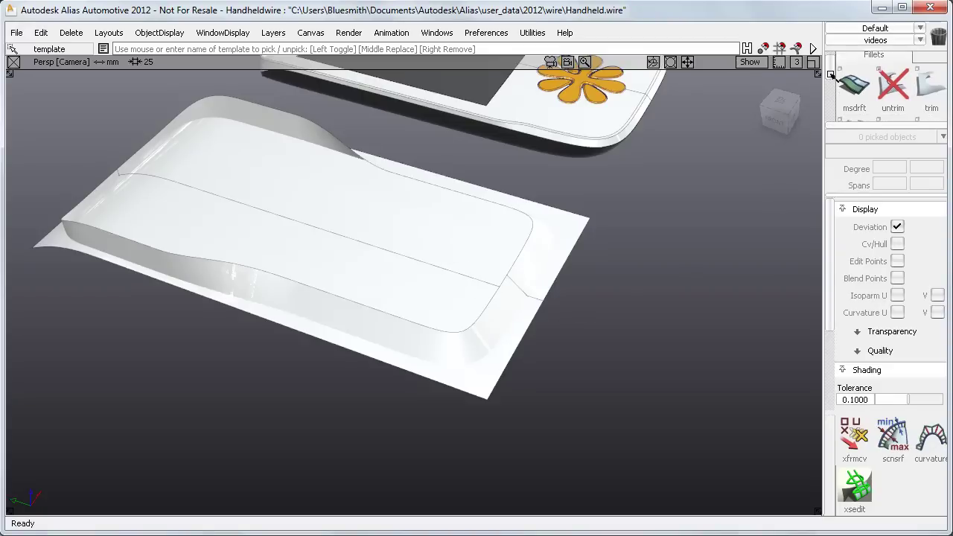
# Step: Build a surface fillet between the phone's draft flange and its top surface, and inspect the rounded edge up close
pyautogui.scroll(-1, 854, 91)
pyautogui.click(854, 91)
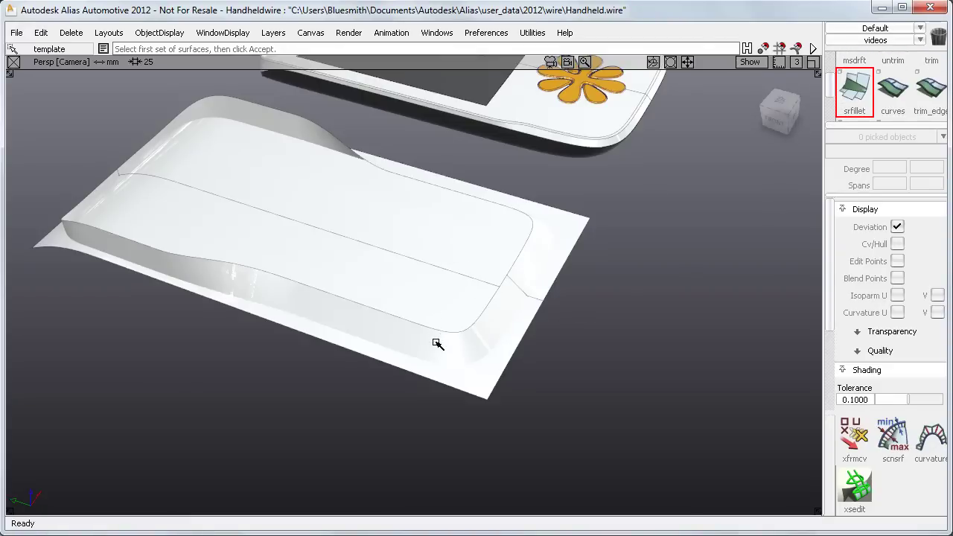
pyautogui.click(437, 340)
pyautogui.click(442, 305)
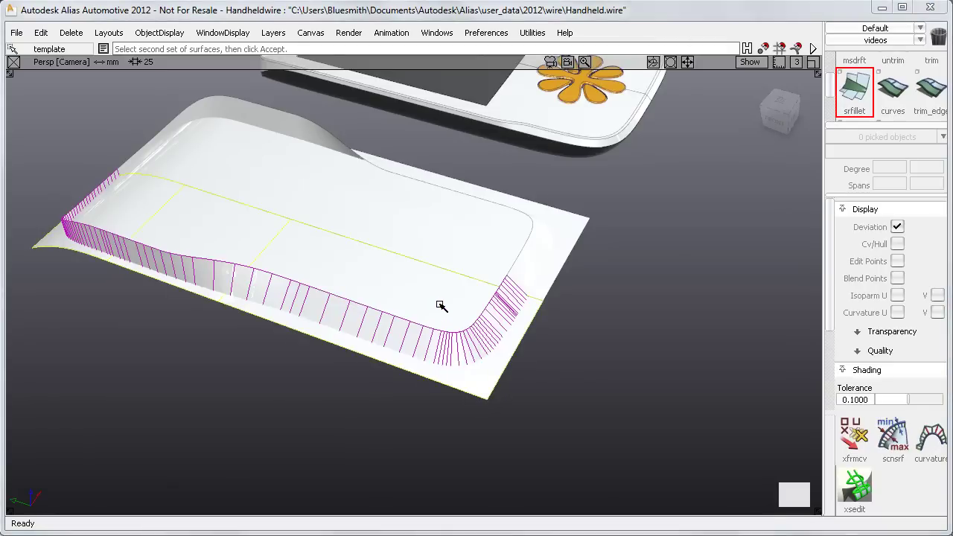
pyautogui.press('Return')
pyautogui.press('Return')
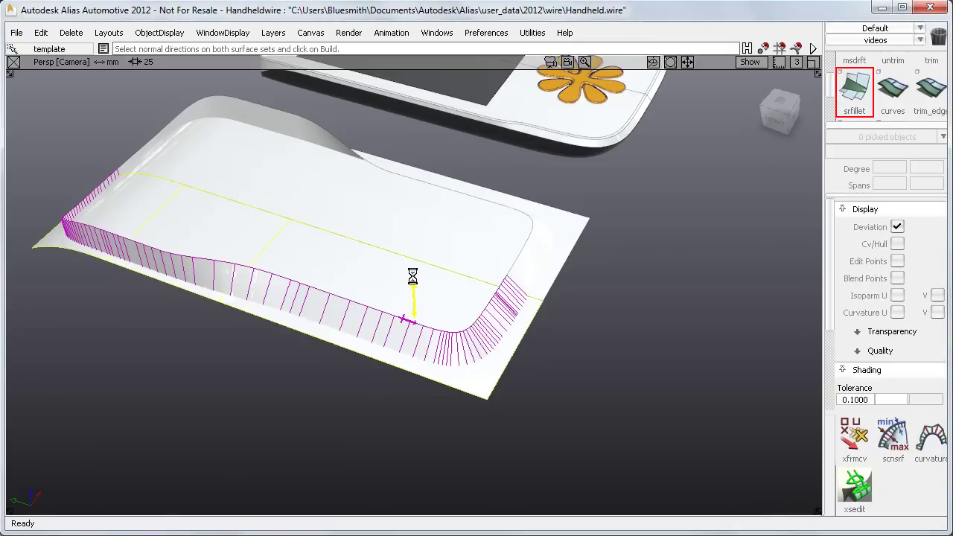
pyautogui.keyDown('alt'); pyautogui.keyDown('shift'); pyautogui.moveTo(563, 404); pyautogui.dragTo(458, 441); pyautogui.keyUp('shift'); pyautogui.keyUp('alt')
pyautogui.keyDown('ctrl'); pyautogui.keyDown('shift'); pyautogui.moveTo(458, 443); pyautogui.dragTo(462, 387); pyautogui.keyUp('shift'); pyautogui.keyUp('ctrl')
pyautogui.keyDown('alt'); pyautogui.keyDown('shift'); pyautogui.click(527, 362); pyautogui.keyUp('shift'); pyautogui.keyUp('alt')
pyautogui.keyDown('alt'); pyautogui.keyDown('shift'); pyautogui.moveTo(471, 433); pyautogui.dragTo(490, 413, button='right'); pyautogui.keyUp('shift'); pyautogui.keyUp('alt')
pyautogui.keyDown('alt'); pyautogui.keyDown('shift'); pyautogui.moveTo(501, 416); pyautogui.dragTo(461, 406); pyautogui.keyUp('shift'); pyautogui.keyUp('alt')
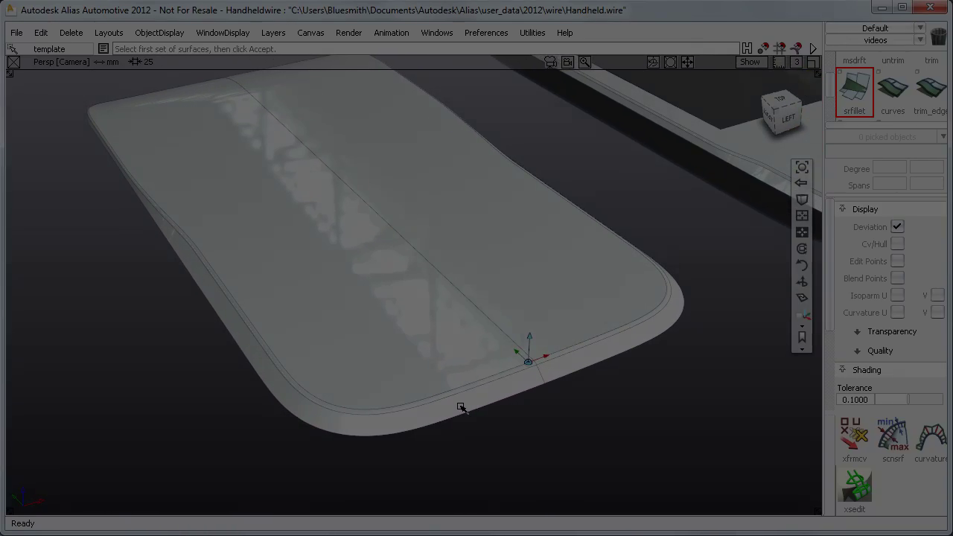